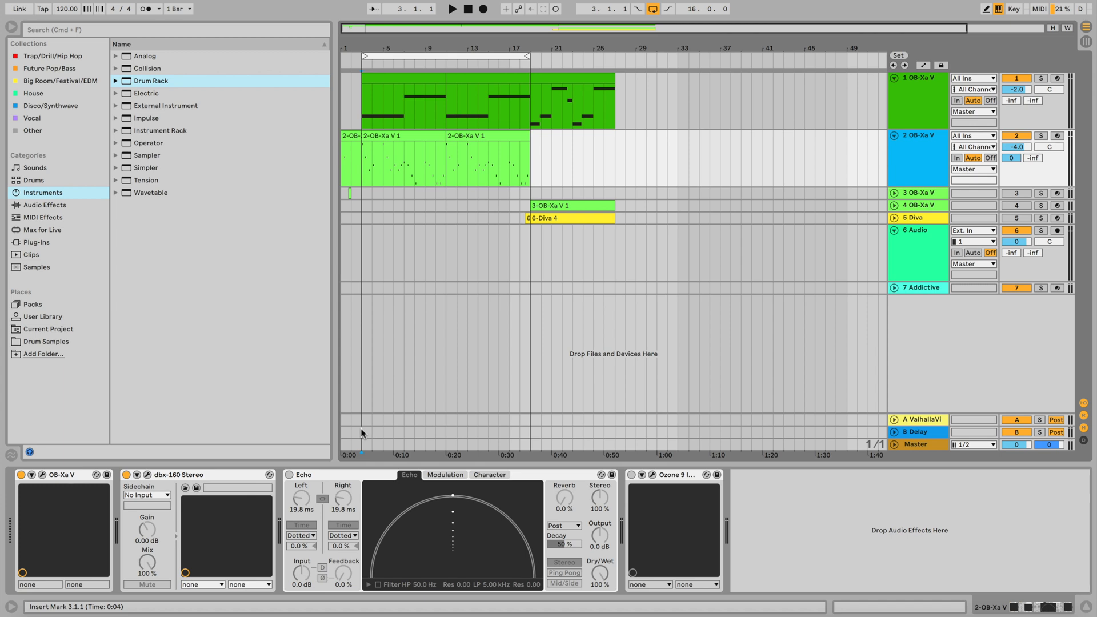
# Play part of the melody loop, stop it, and put the insert marker at bar 16.
pyautogui.press('space')
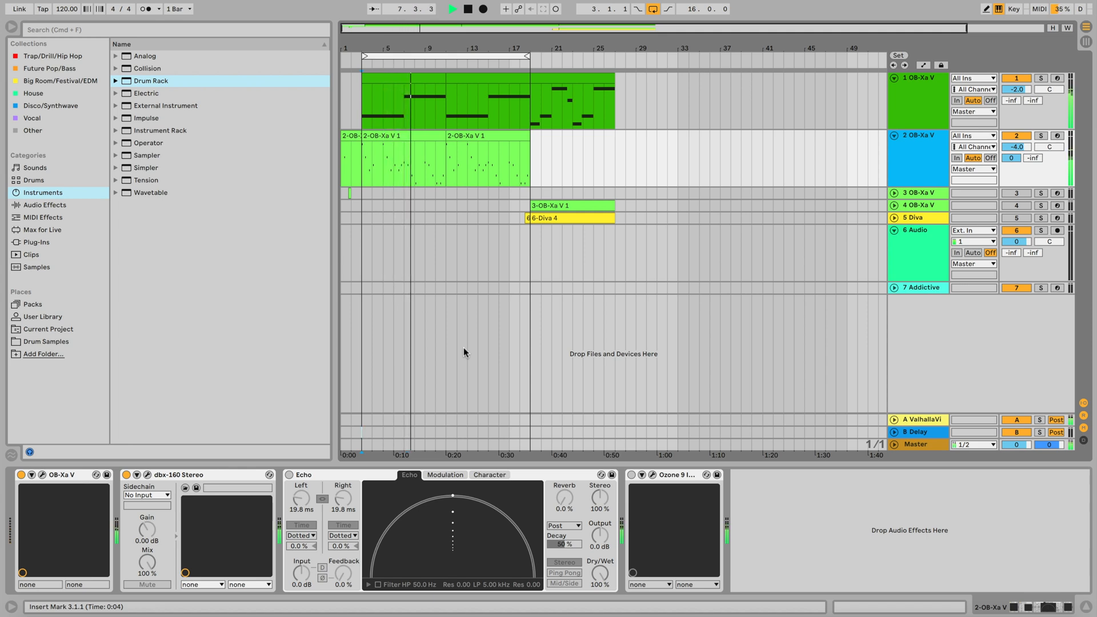
pyautogui.press('space')
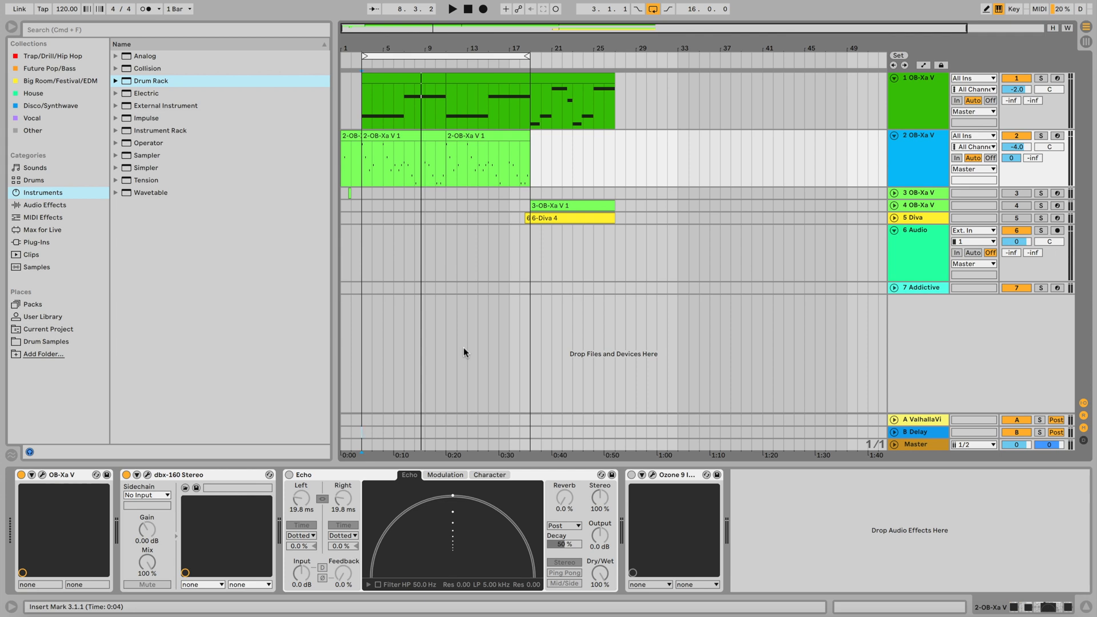
pyautogui.click(535, 475)
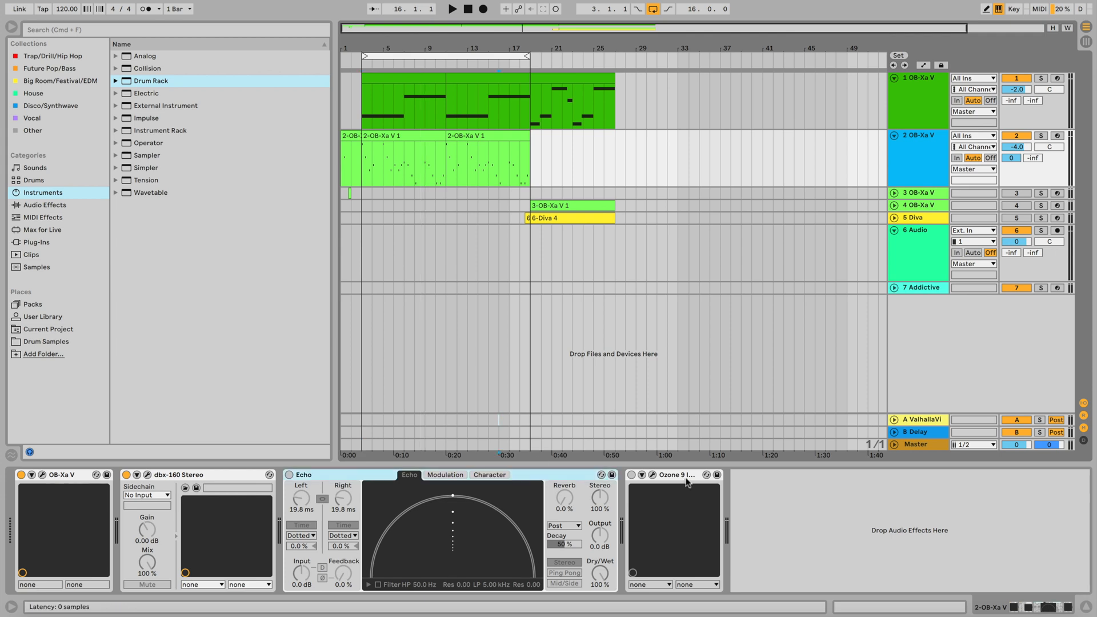
# Switch on the Echo and Ozone 9 devices, leaving Echo's dry/wet at 100 %.
pyautogui.click(289, 475)
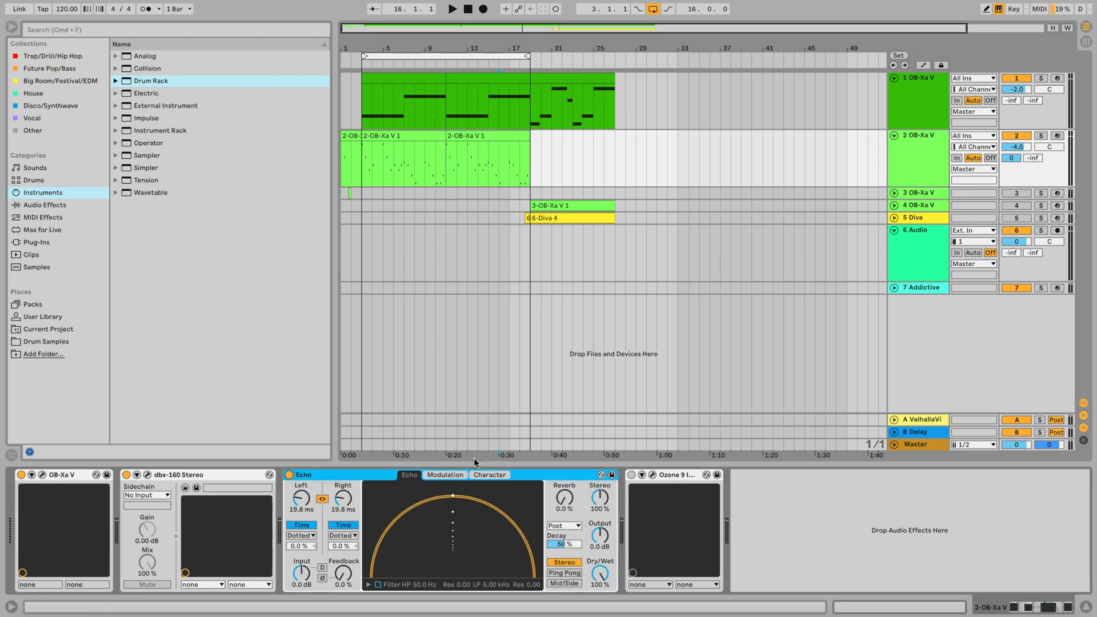
pyautogui.click(631, 474)
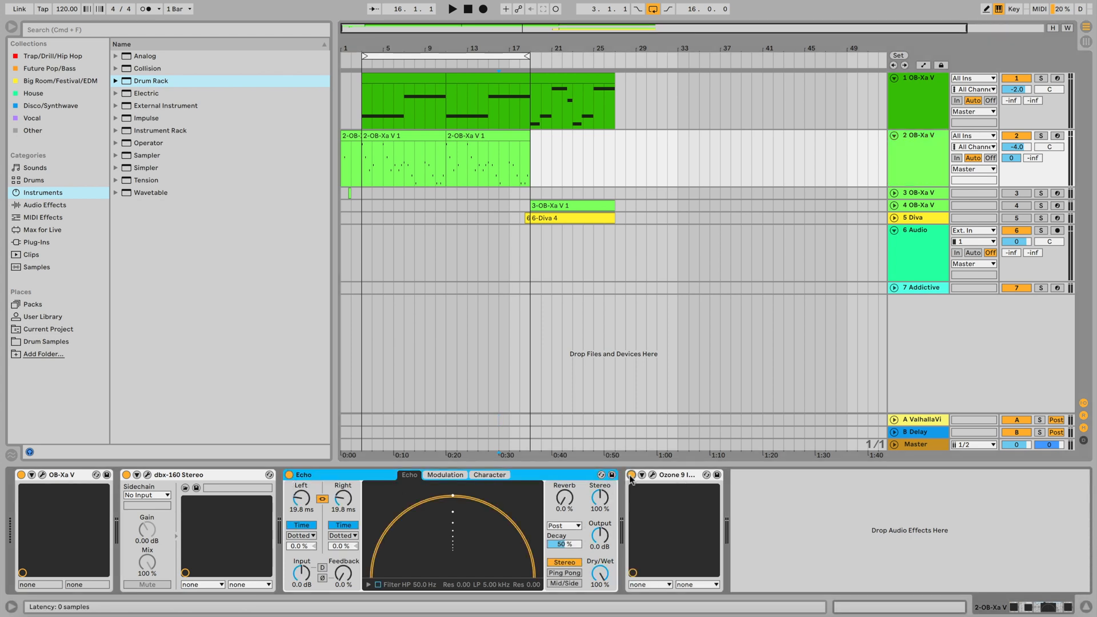
pyautogui.moveTo(599, 572)
pyautogui.mouseDown()
pyautogui.moveTo(599, 594)
pyautogui.moveTo(599, 572)
pyautogui.mouseUp()
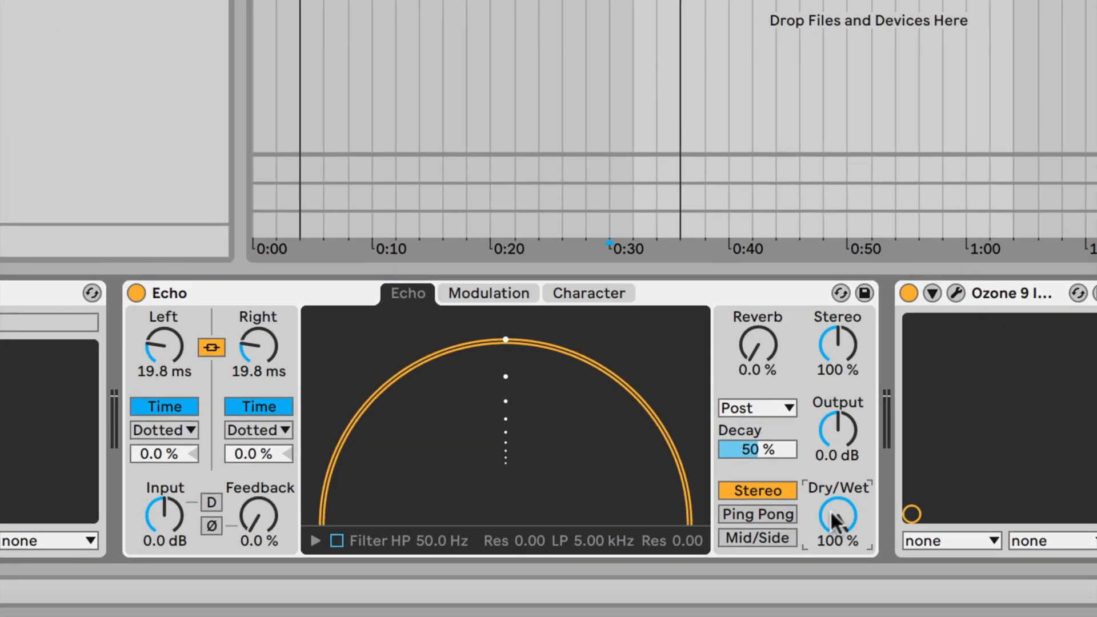
pyautogui.click(256, 518)
# Unlink Echo's delays, set the left delay to 1.00 ms in milliseconds, and play.
pyautogui.click(208, 347)
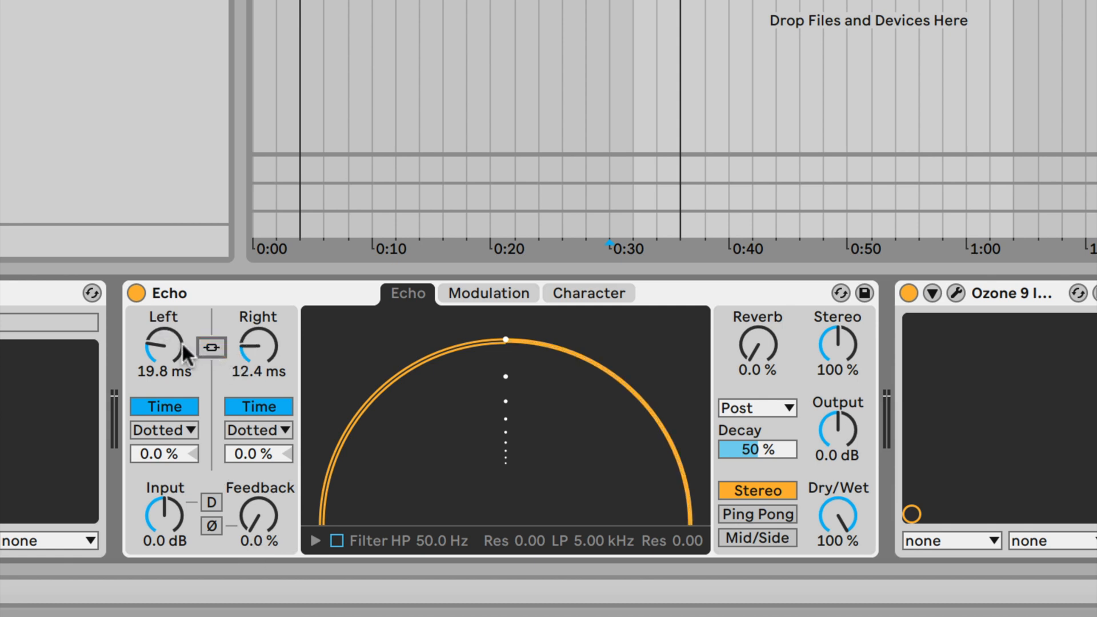
pyautogui.click(165, 406)
pyautogui.click(167, 405)
pyautogui.moveTo(168, 342); pyautogui.dragTo(167, 377)
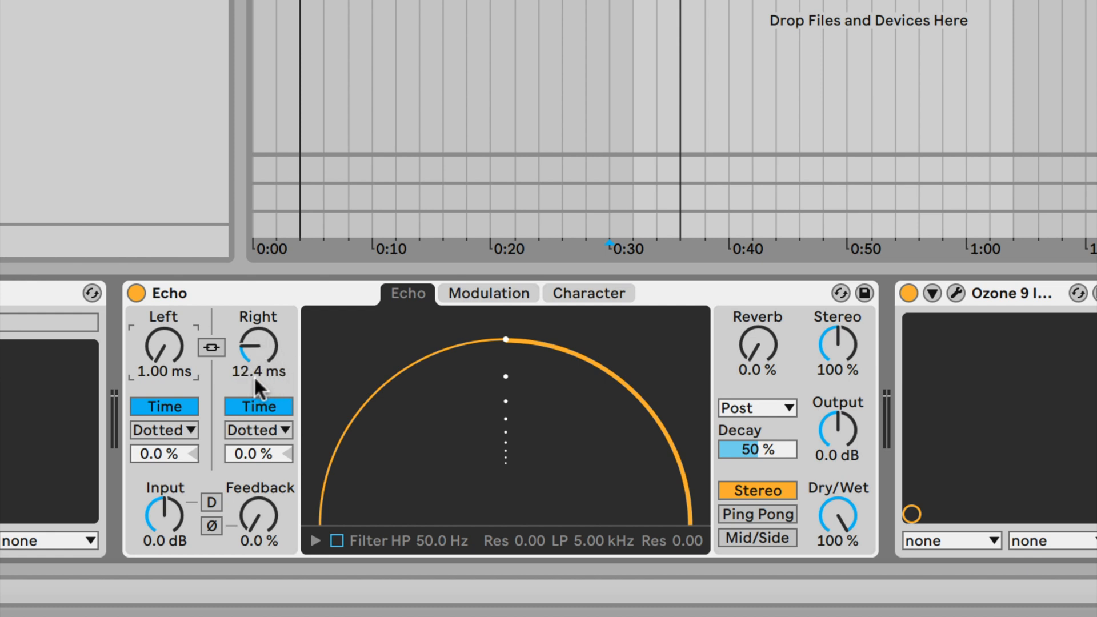
pyautogui.click(268, 336)
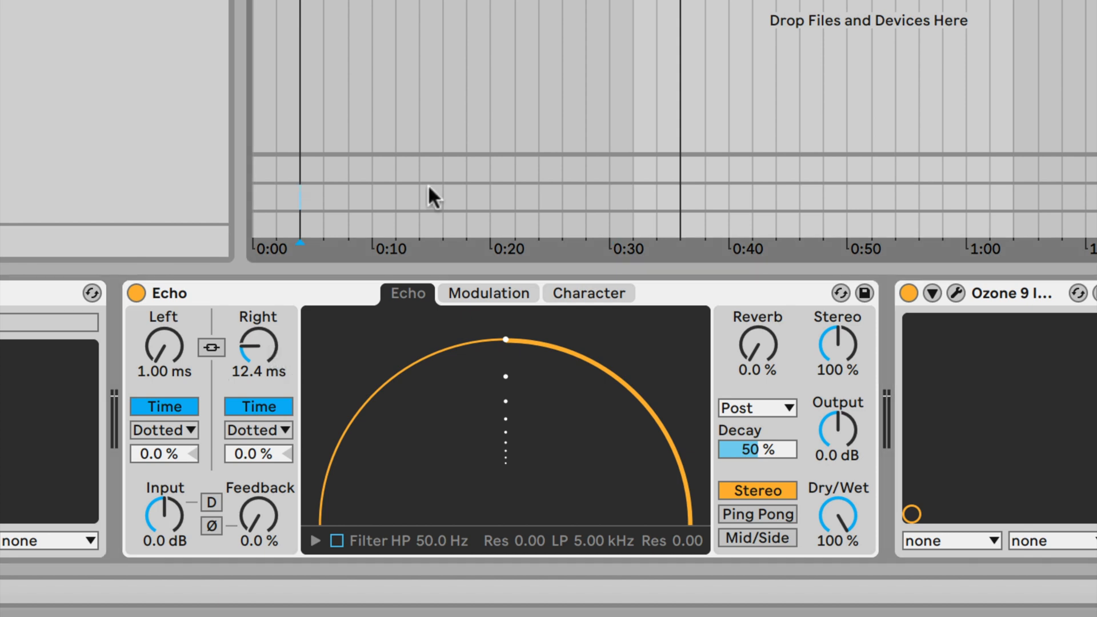
pyautogui.press('space')
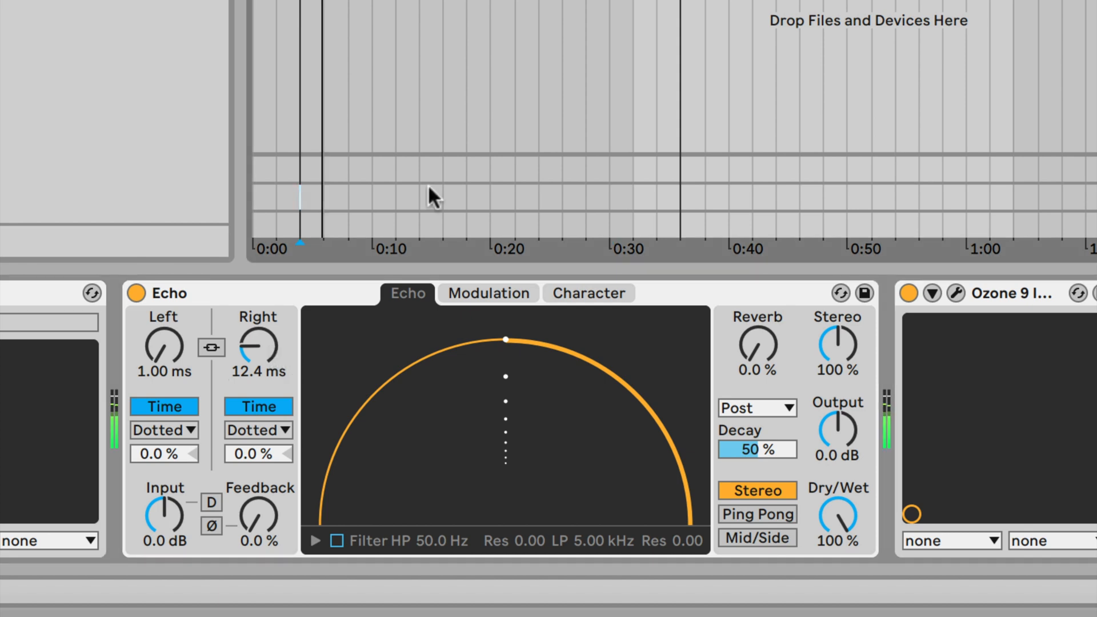
pyautogui.click(137, 293)
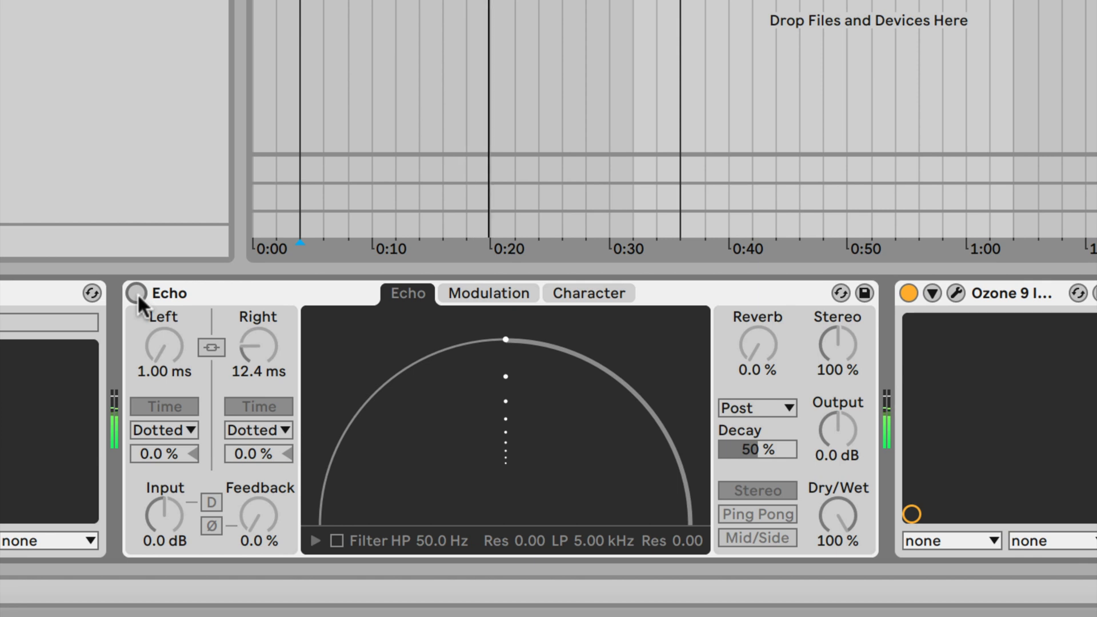
pyautogui.click(136, 293)
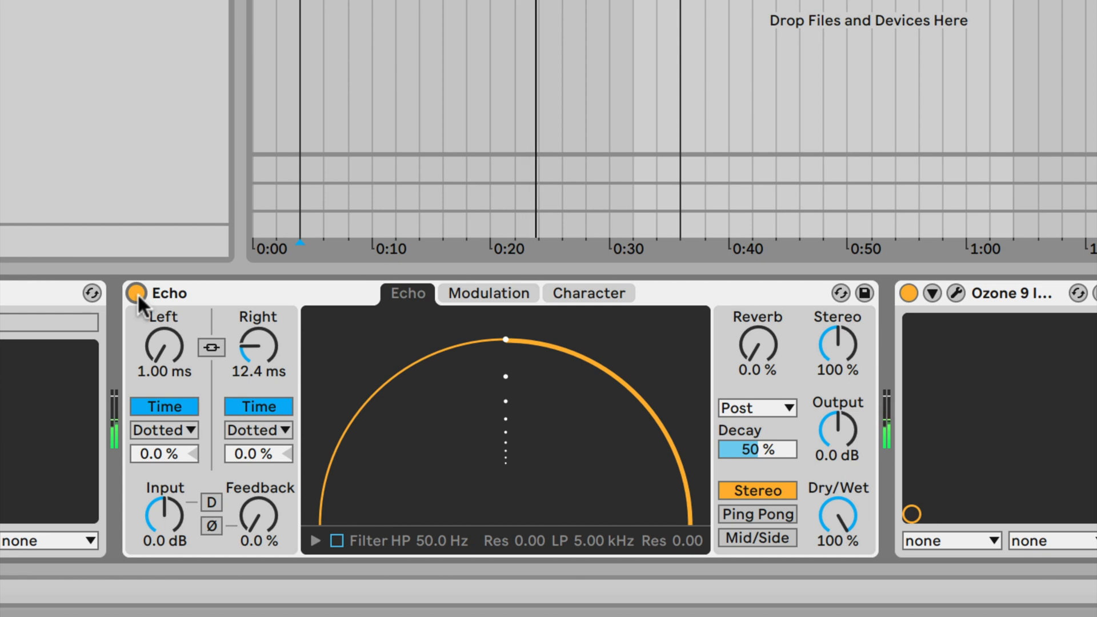
pyautogui.click(136, 293)
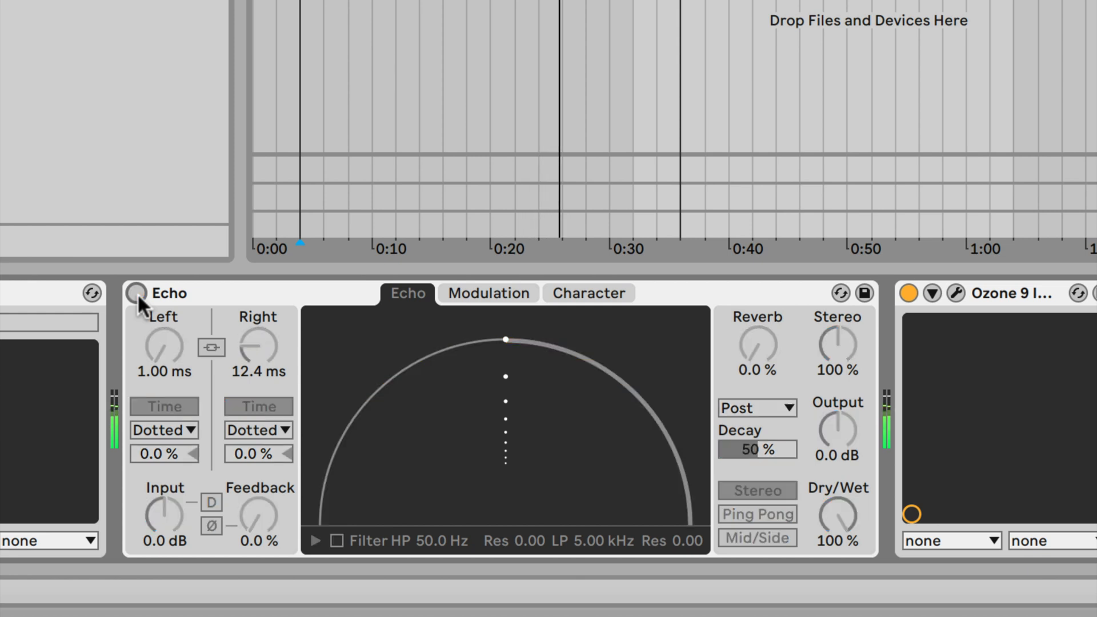
pyautogui.click(138, 293)
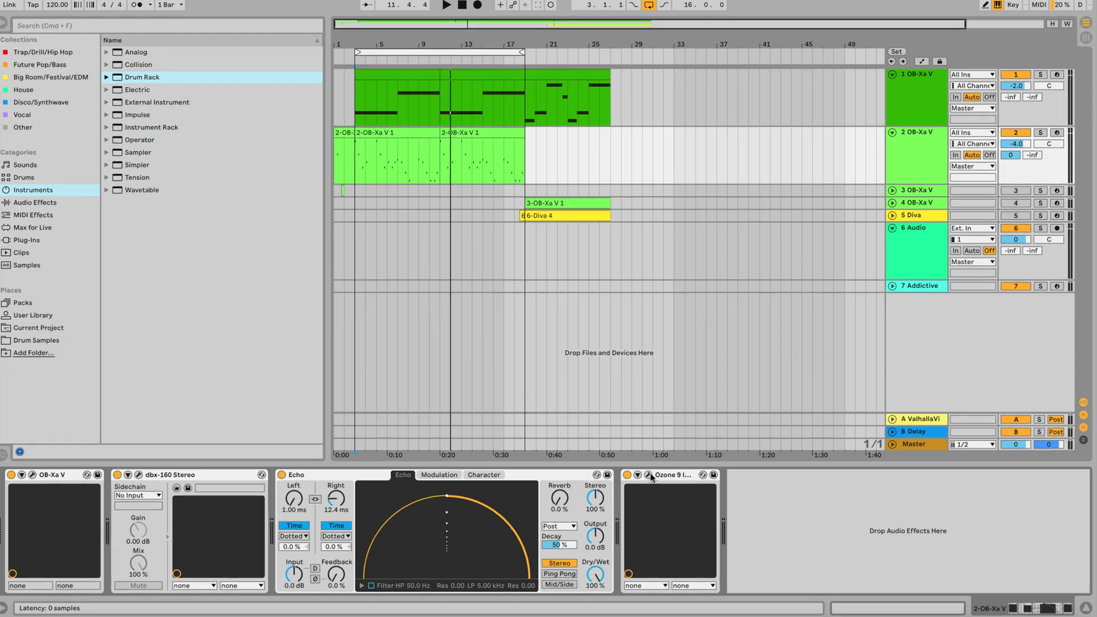
# Open the Ozone 9 Imager, switch Echo off, and watch the stereo image during playback.
pyautogui.click(649, 474)
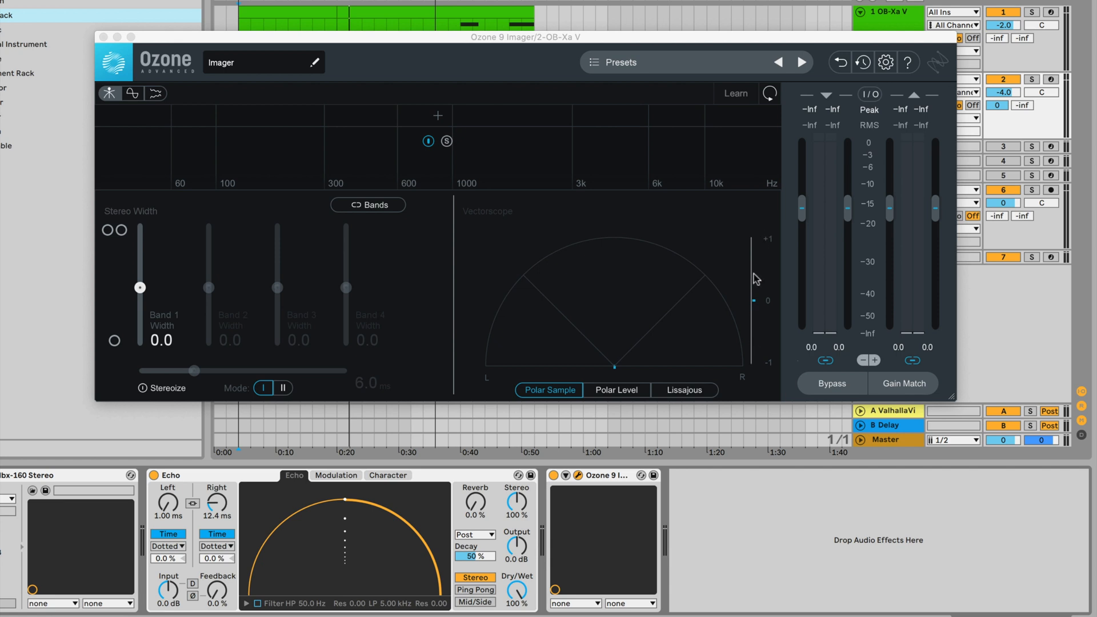
pyautogui.click(155, 476)
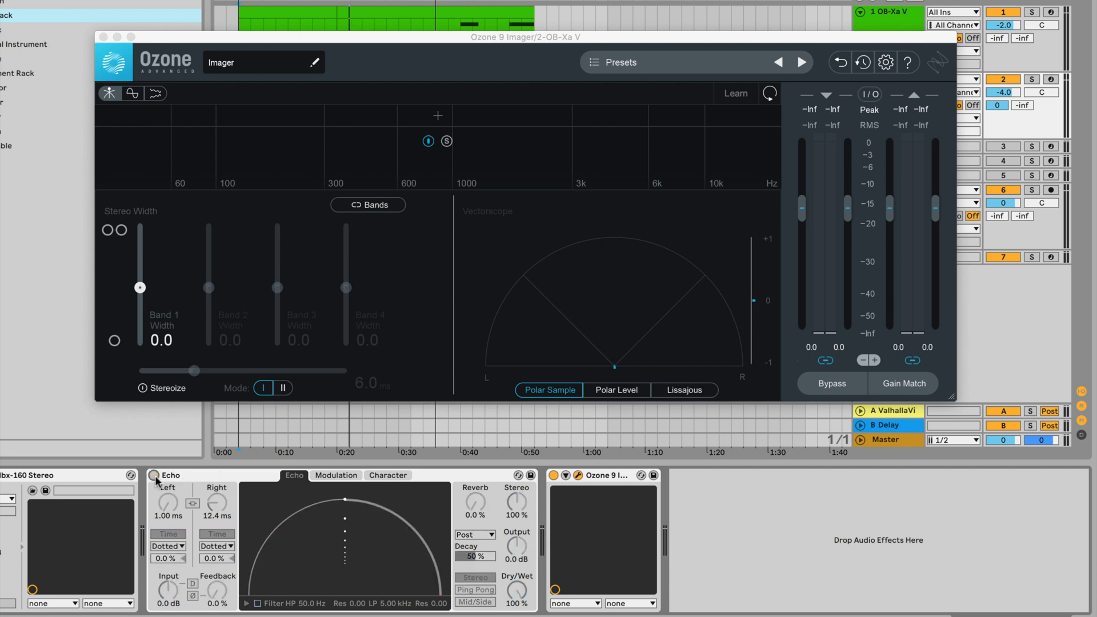
pyautogui.moveTo(470, 40); pyautogui.dragTo(471, 87)
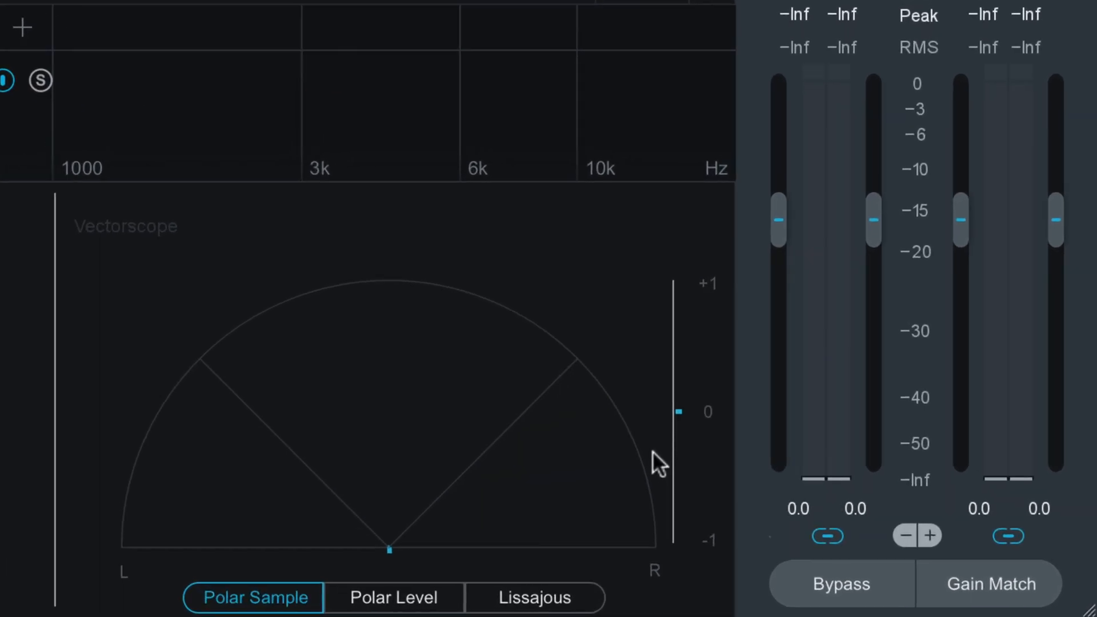
pyautogui.press('space')
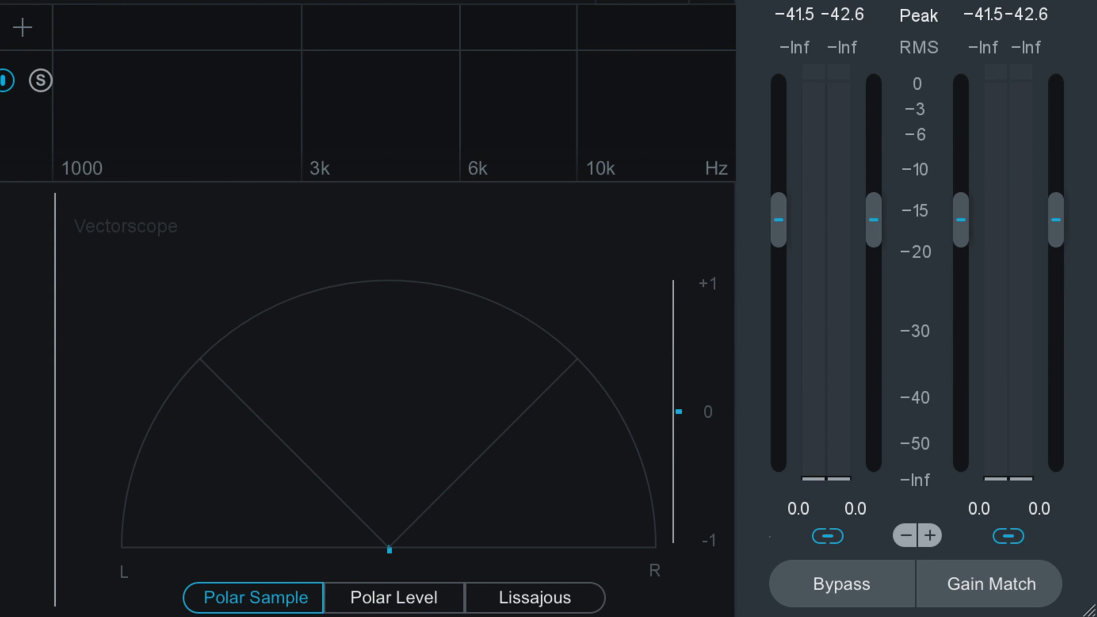
pyautogui.press('space')
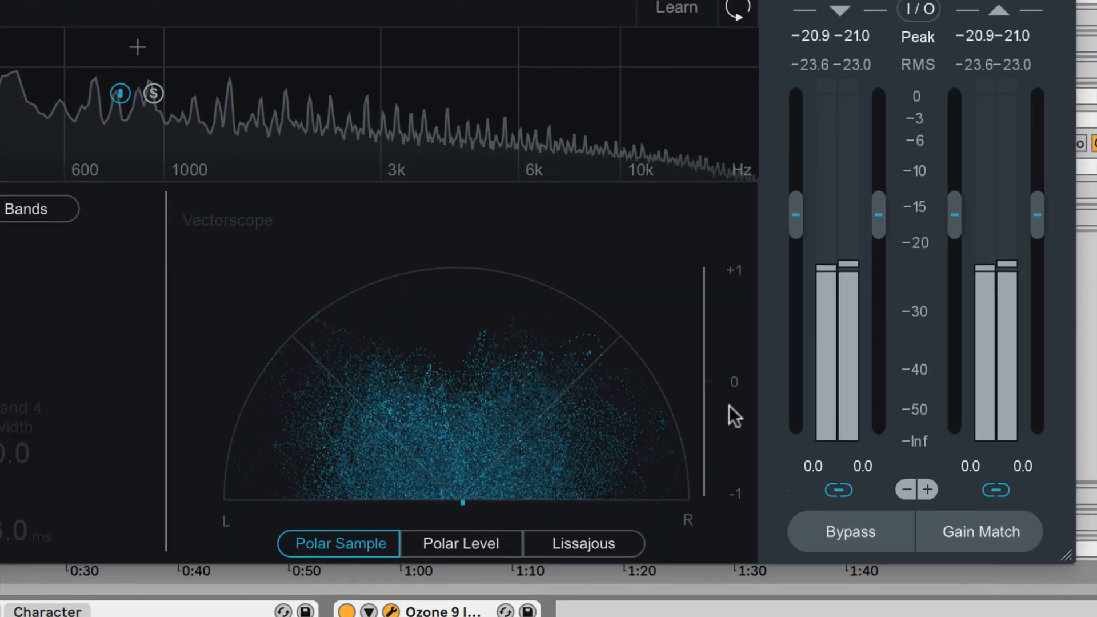
pyautogui.press('space')
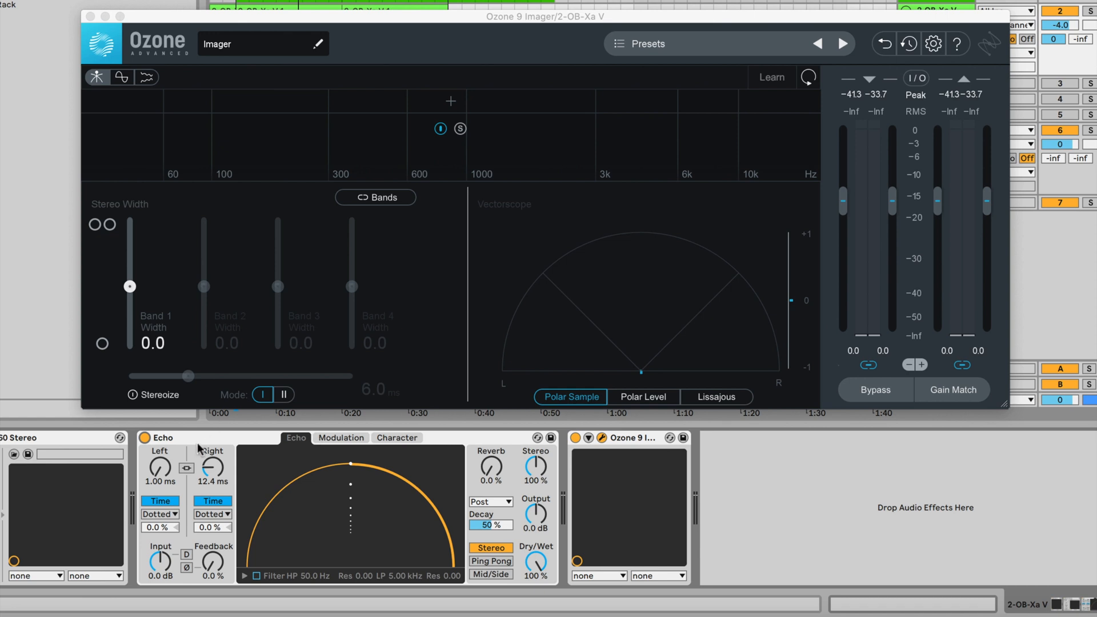
# While the loop plays, sweep Echo's right delay to 9.67 ms, then close the Ozone Imager.
pyautogui.moveTo(222, 481); pyautogui.dragTo(216, 474)
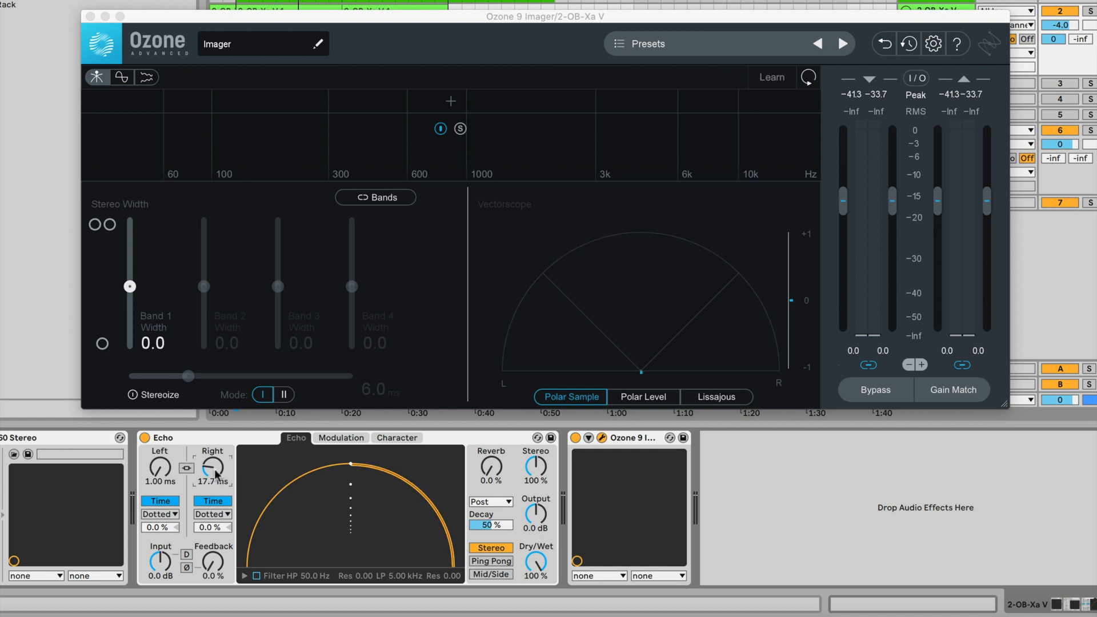
pyautogui.press('space')
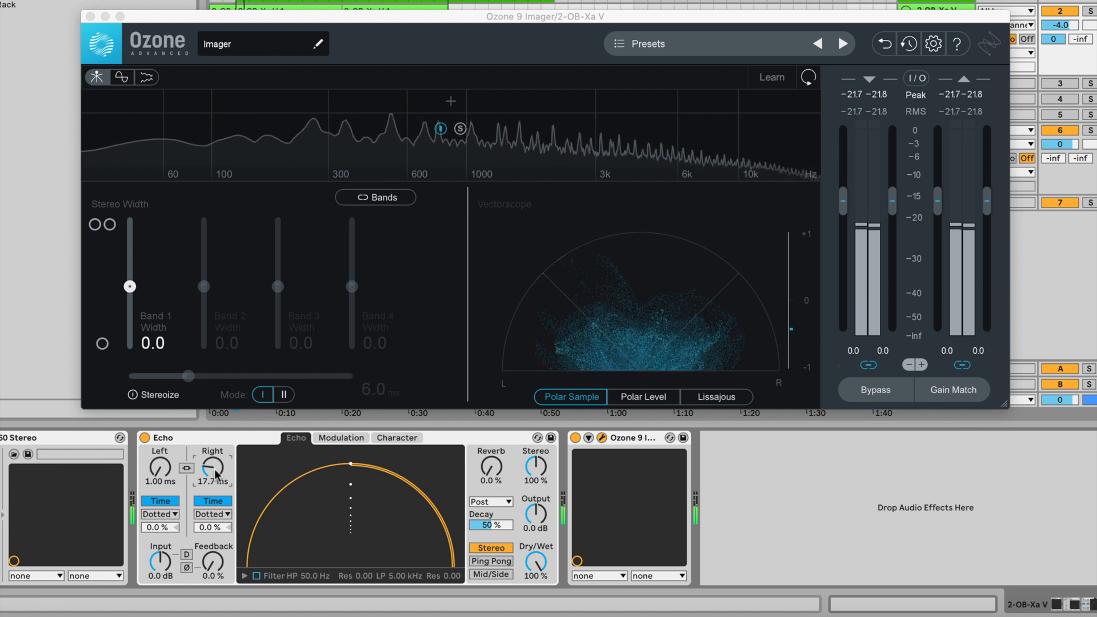
pyautogui.moveTo(216, 474); pyautogui.dragTo(216, 474)
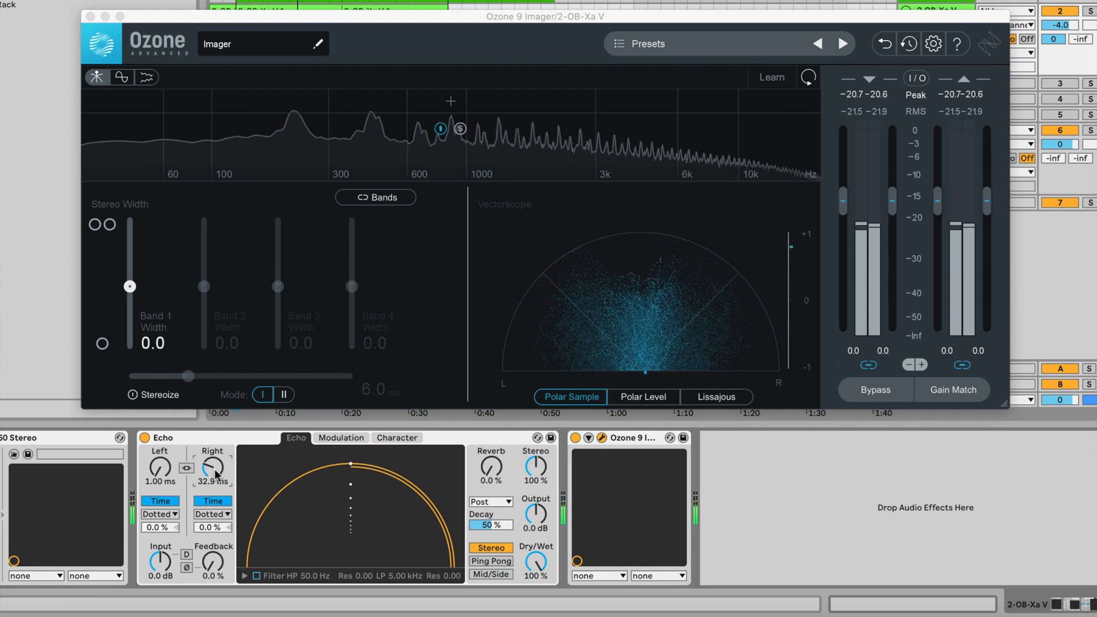
pyautogui.moveTo(213, 467)
pyautogui.mouseDown()
pyautogui.moveTo(213, 485)
pyautogui.moveTo(216, 469)
pyautogui.mouseUp()
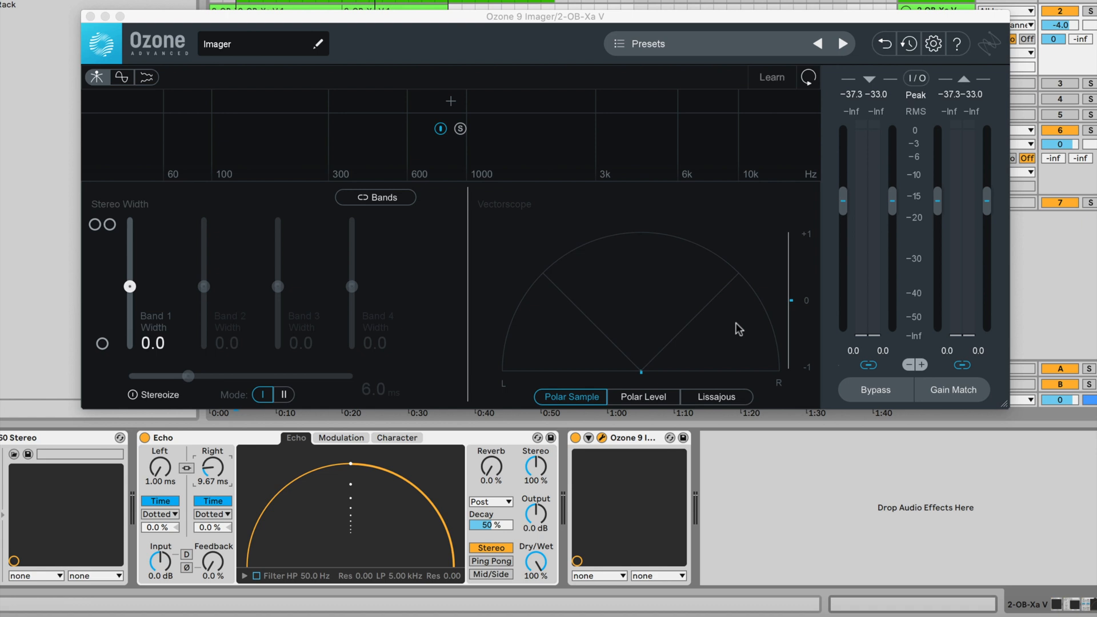
pyautogui.click(91, 16)
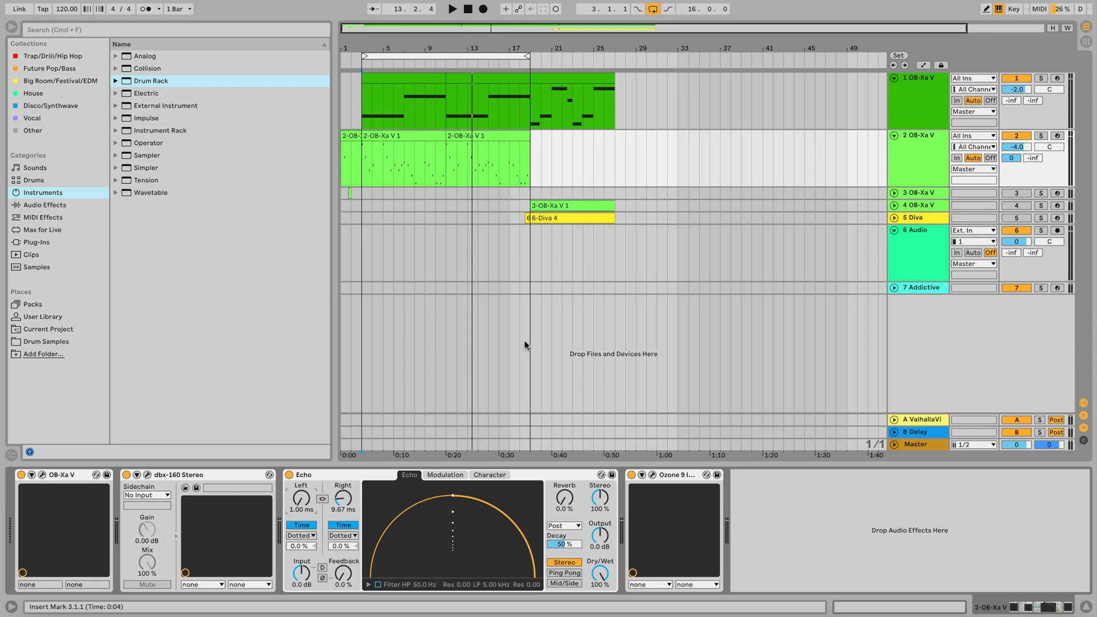
# Drop NW_Age_140bpm_DGypsy.wav from Melody Loops onto a new track and set tempo to 140 BPM.
pyautogui.click(63, 342)
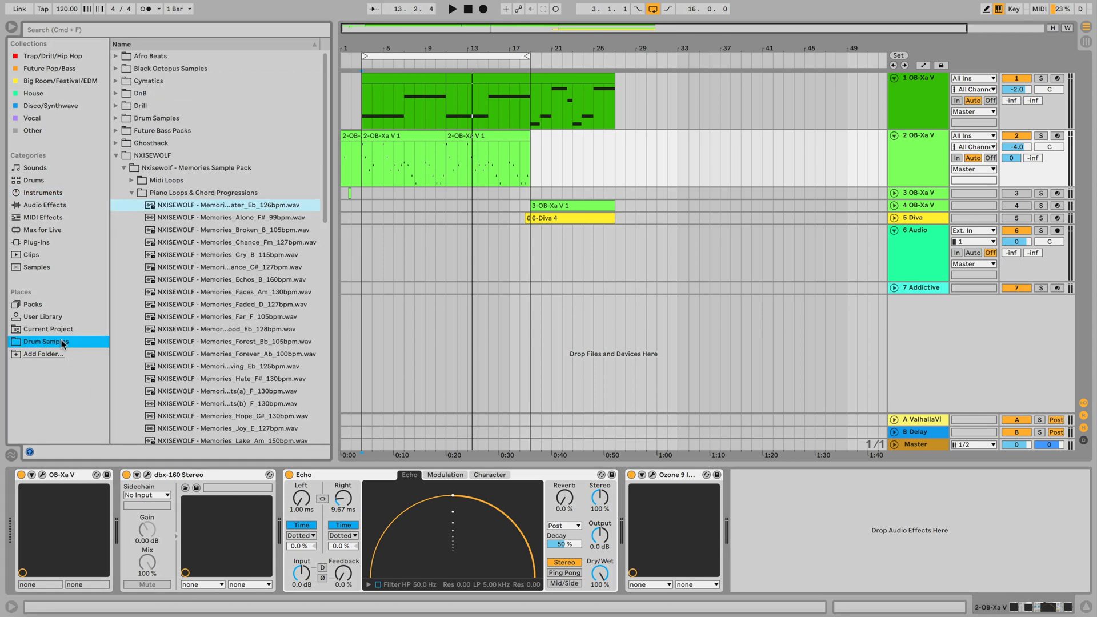
pyautogui.click(132, 192)
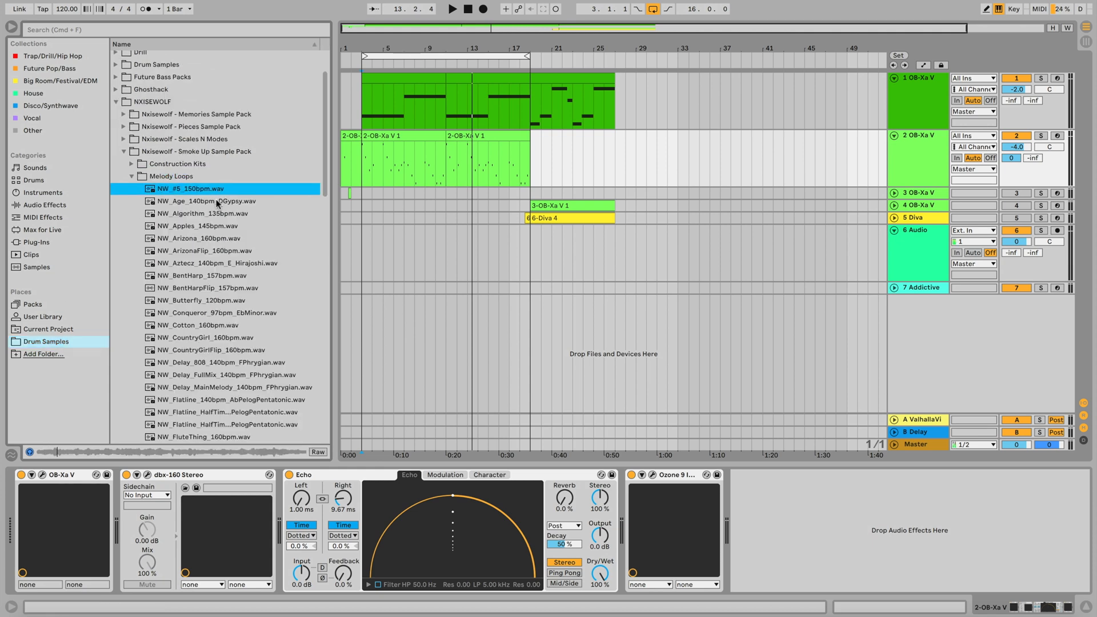
pyautogui.click(216, 201)
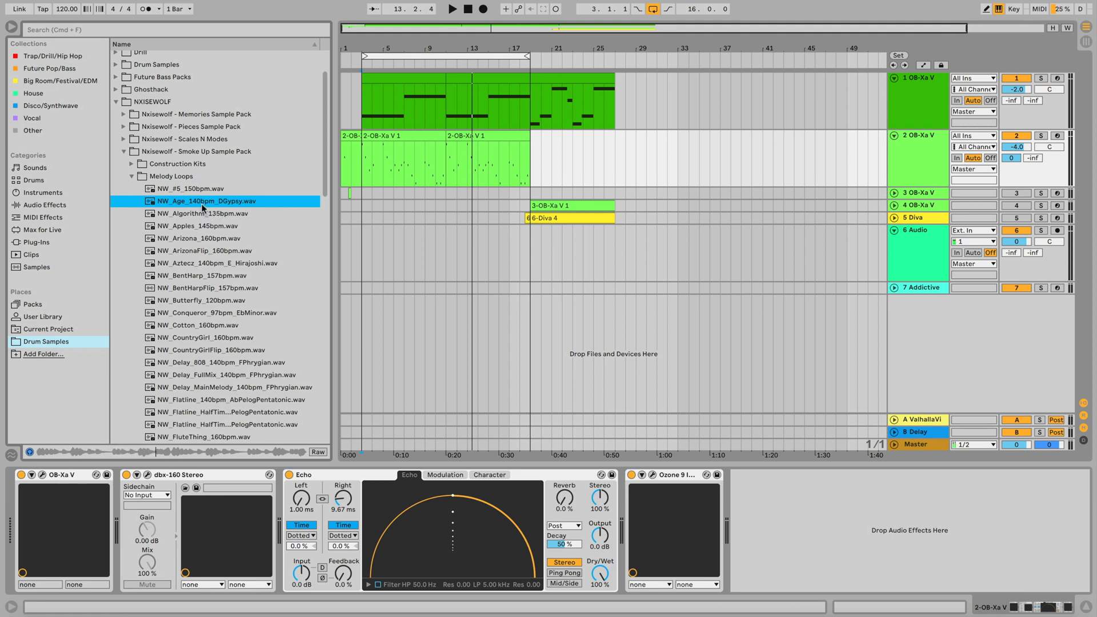
pyautogui.moveTo(201, 204); pyautogui.dragTo(345, 309)
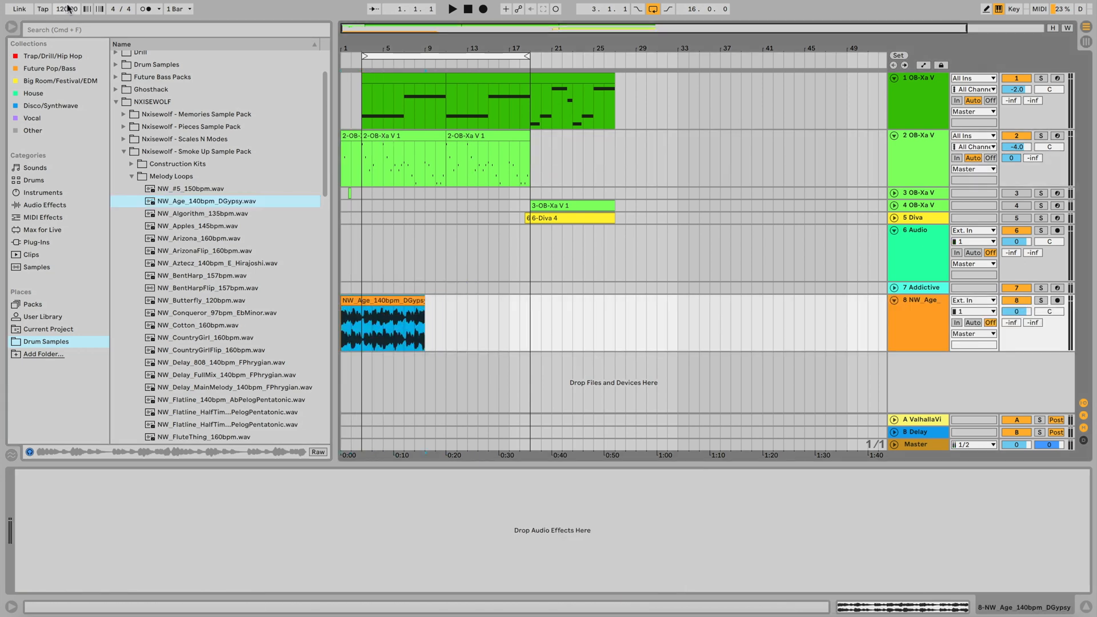
pyautogui.moveTo(61, 12); pyautogui.dragTo(61, 0)
# Deactivate tracks 1, 2 and 6, and turn Warp off on the new melody clip.
pyautogui.click(1015, 80)
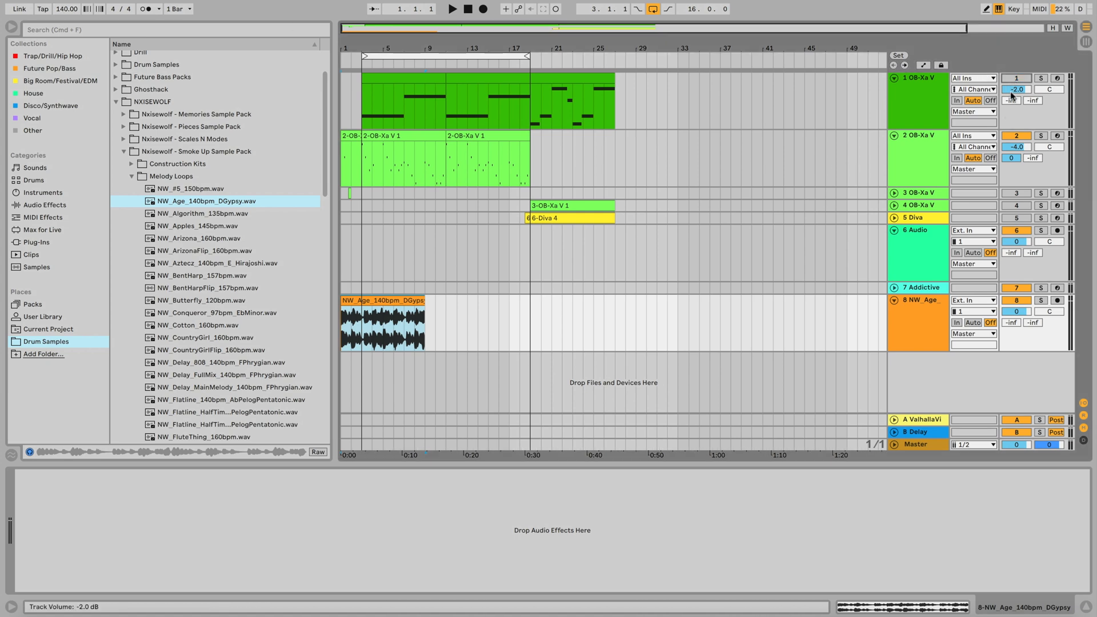
pyautogui.click(1016, 136)
pyautogui.click(1016, 230)
pyautogui.click(915, 310)
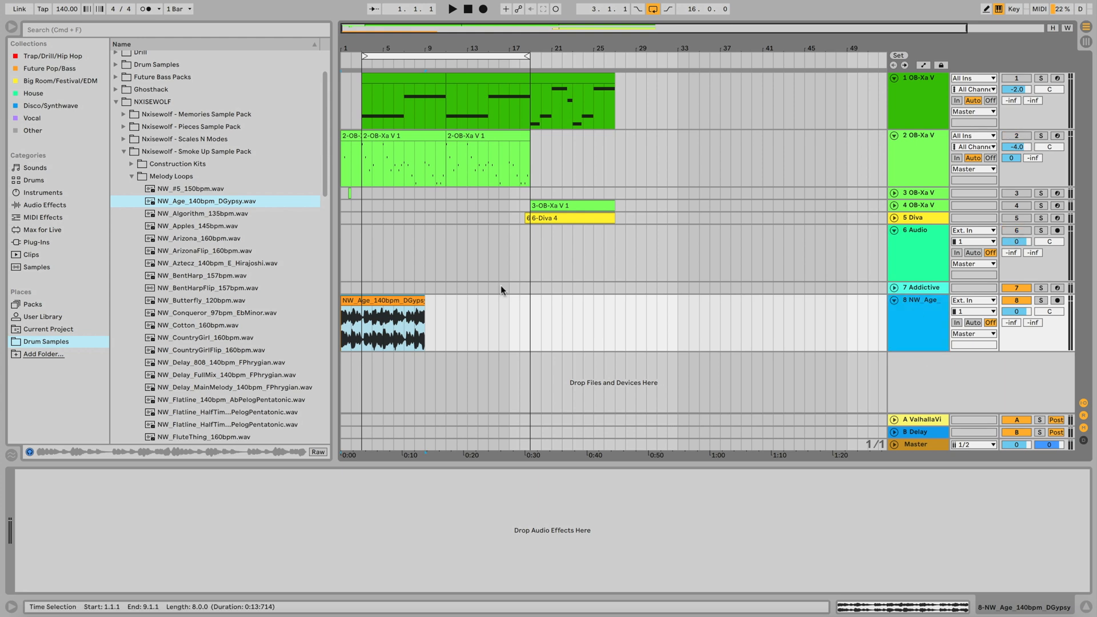
pyautogui.doubleClick(382, 303)
pyautogui.click(150, 46)
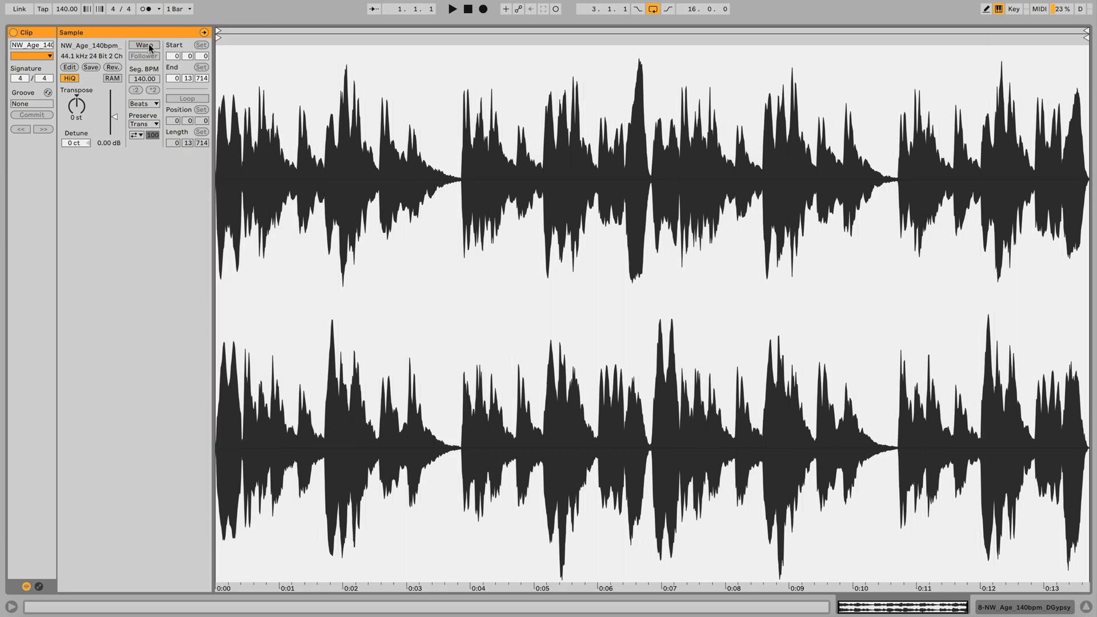
# Add an Echo from Audio Effects to the melody loop track.
pyautogui.click(1042, 607)
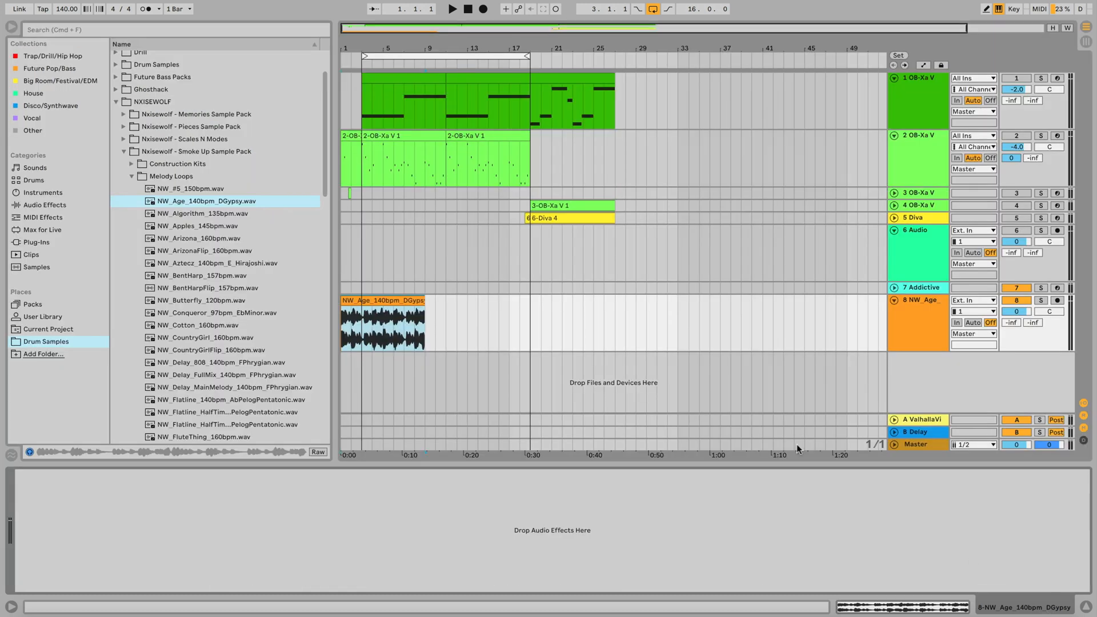
pyautogui.click(908, 328)
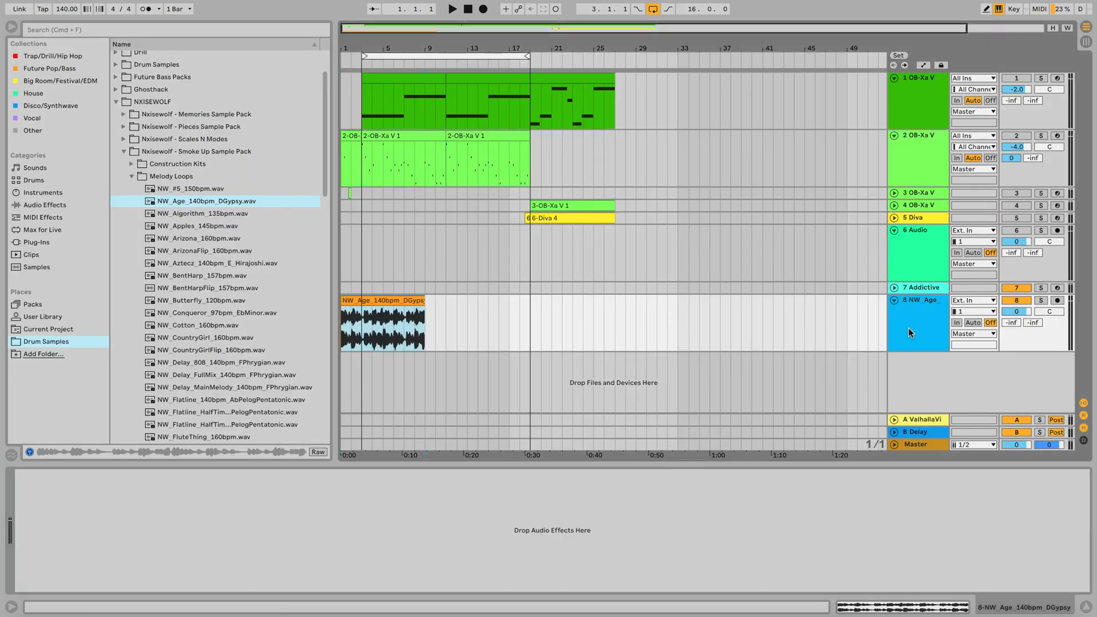
pyautogui.click(40, 206)
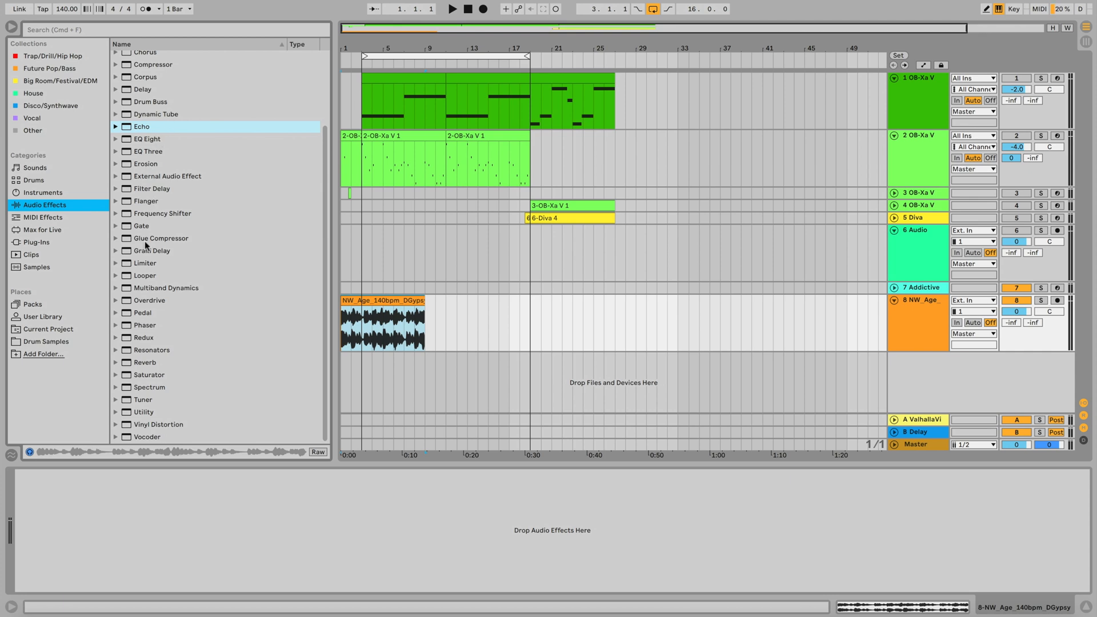
pyautogui.moveTo(144, 129); pyautogui.dragTo(368, 329)
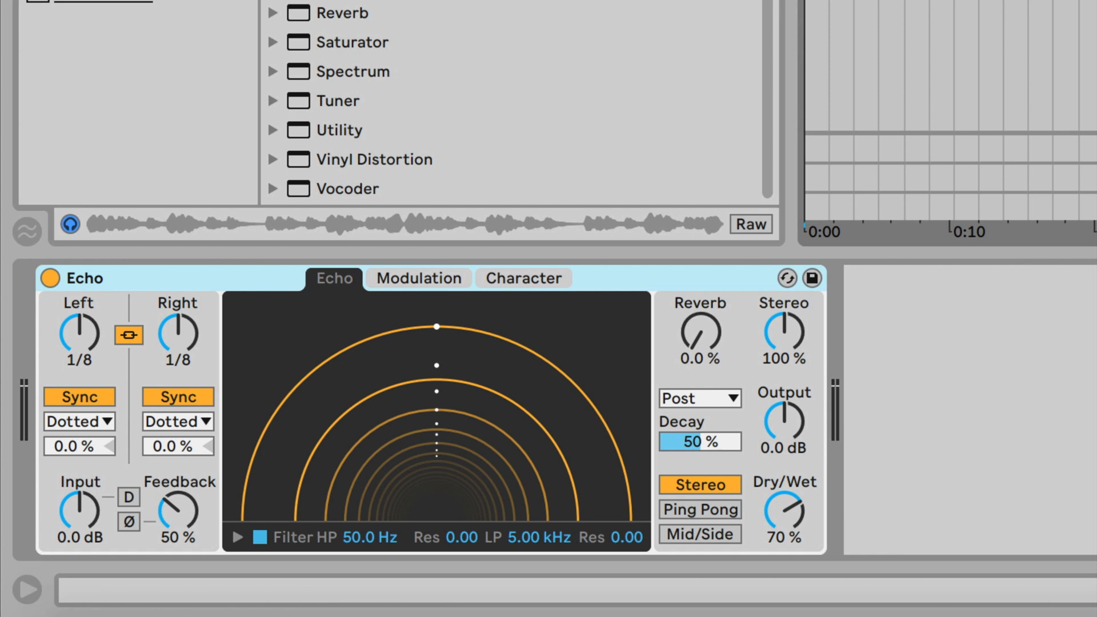
# Set Echo to 100 % wet, filter off, 0 % feedback, and a 60.4 ms linked delay.
pyautogui.click(790, 533)
pyautogui.moveTo(791, 532); pyautogui.dragTo(787, 531)
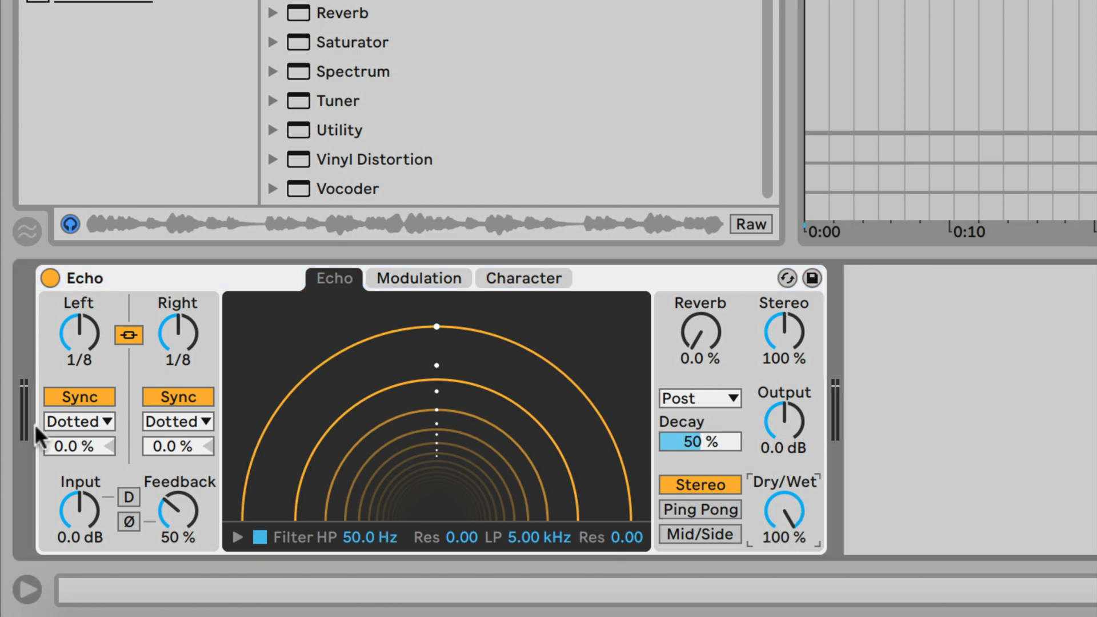
pyautogui.click(260, 537)
pyautogui.moveTo(184, 516); pyautogui.dragTo(184, 518)
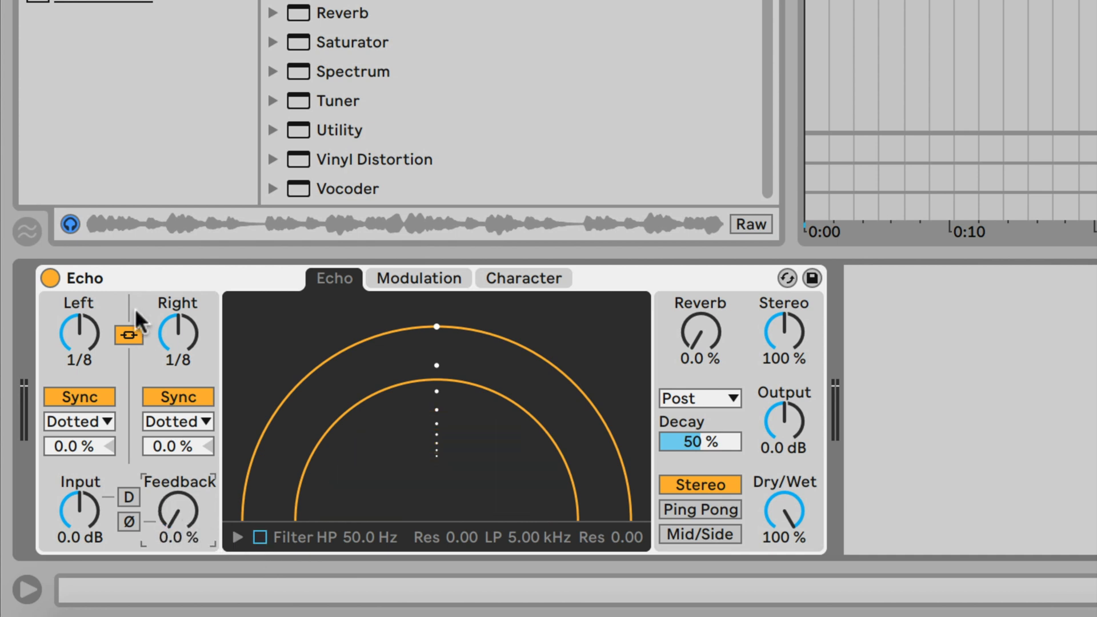
pyautogui.moveTo(82, 331); pyautogui.dragTo(80, 368)
pyautogui.click(84, 396)
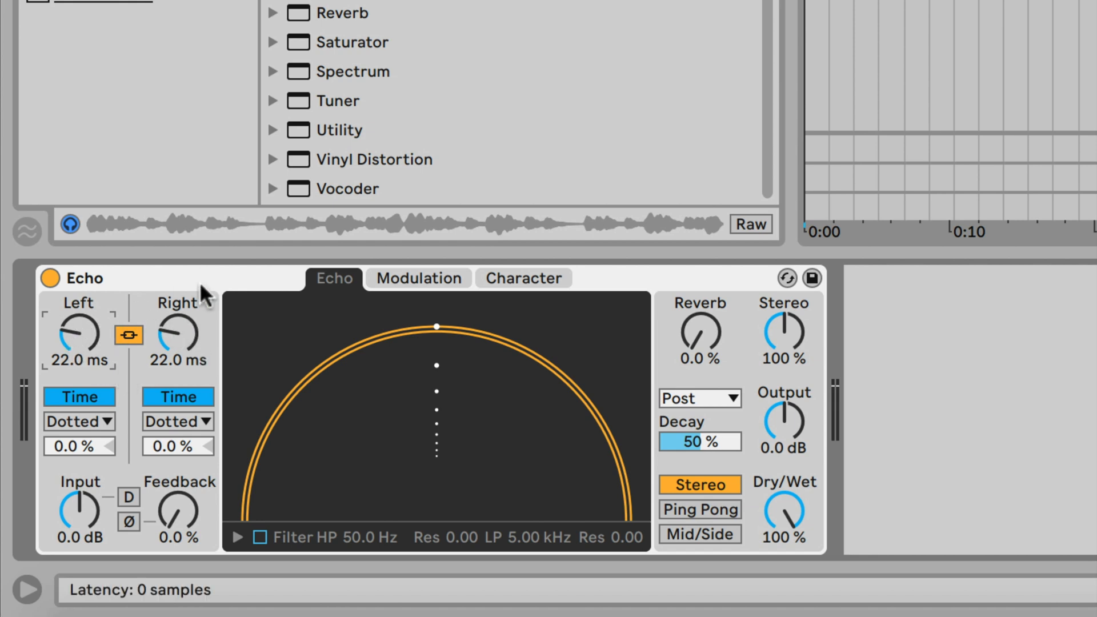
pyautogui.press('space')
pyautogui.moveTo(191, 341); pyautogui.dragTo(192, 322)
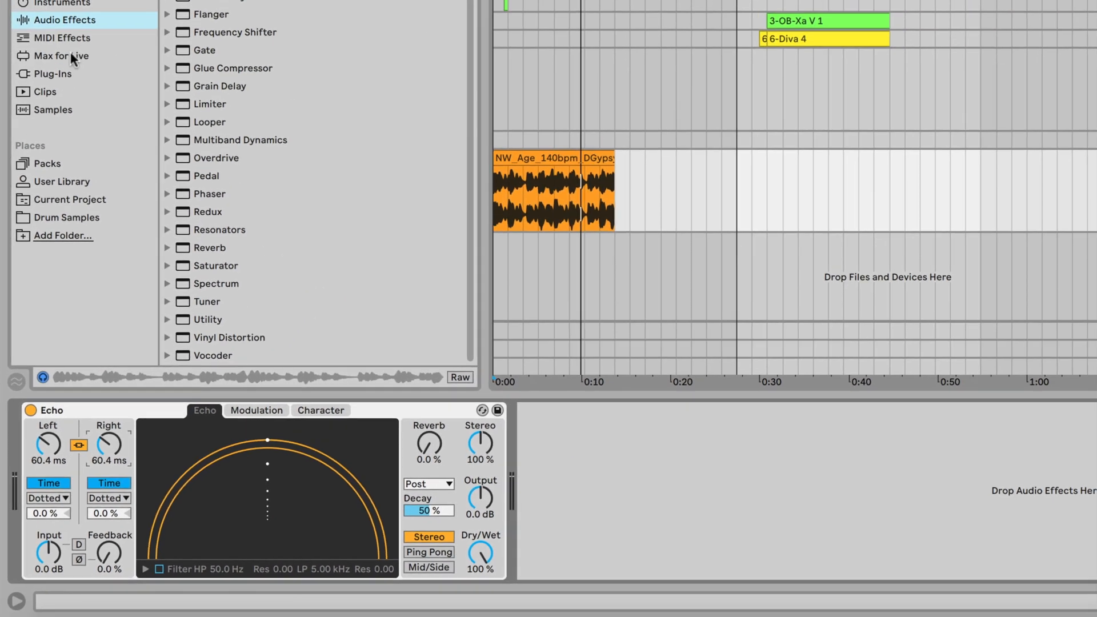
# Add a Max for Live LFO after Echo and map it to Echo's left delay time.
pyautogui.click(82, 57)
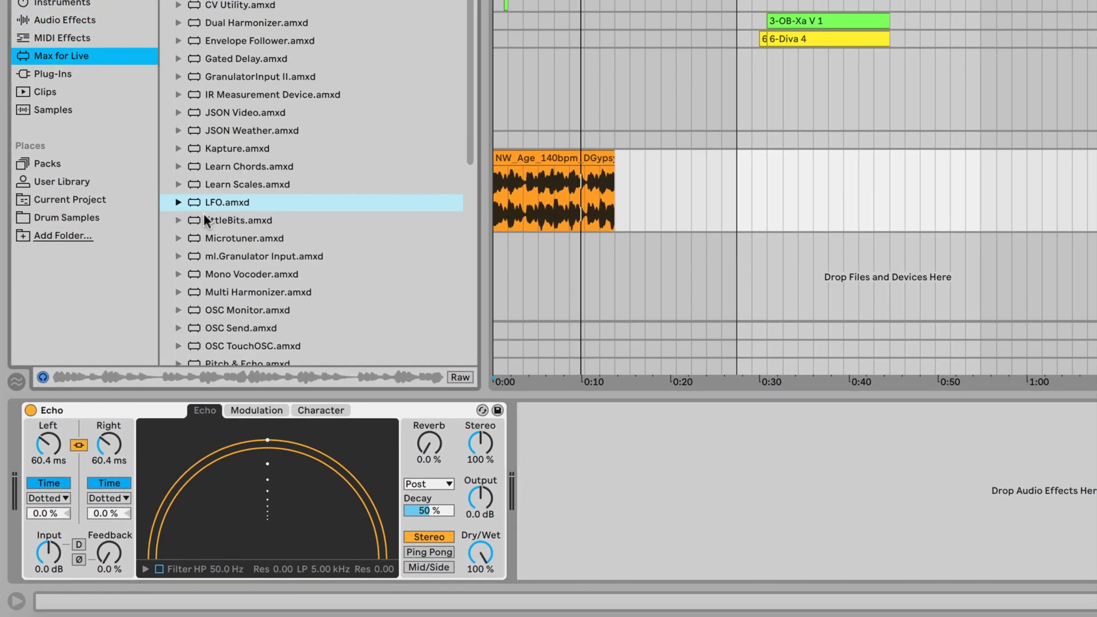
pyautogui.moveTo(202, 201); pyautogui.dragTo(607, 467)
pyautogui.scroll(4, 264, 95)
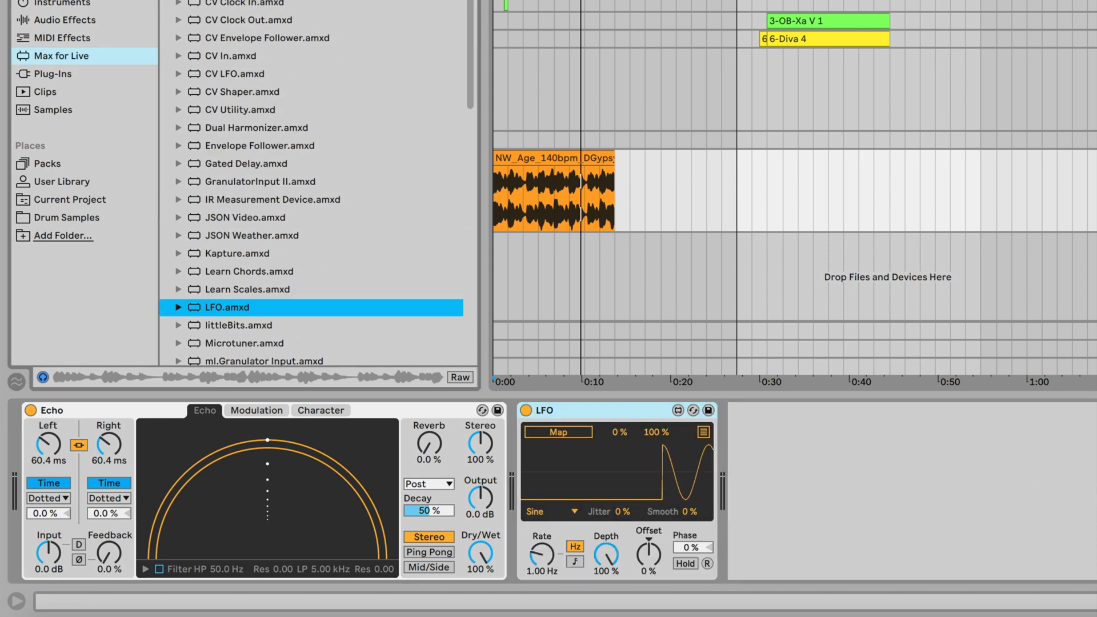
pyautogui.scroll(-3, 289, 215)
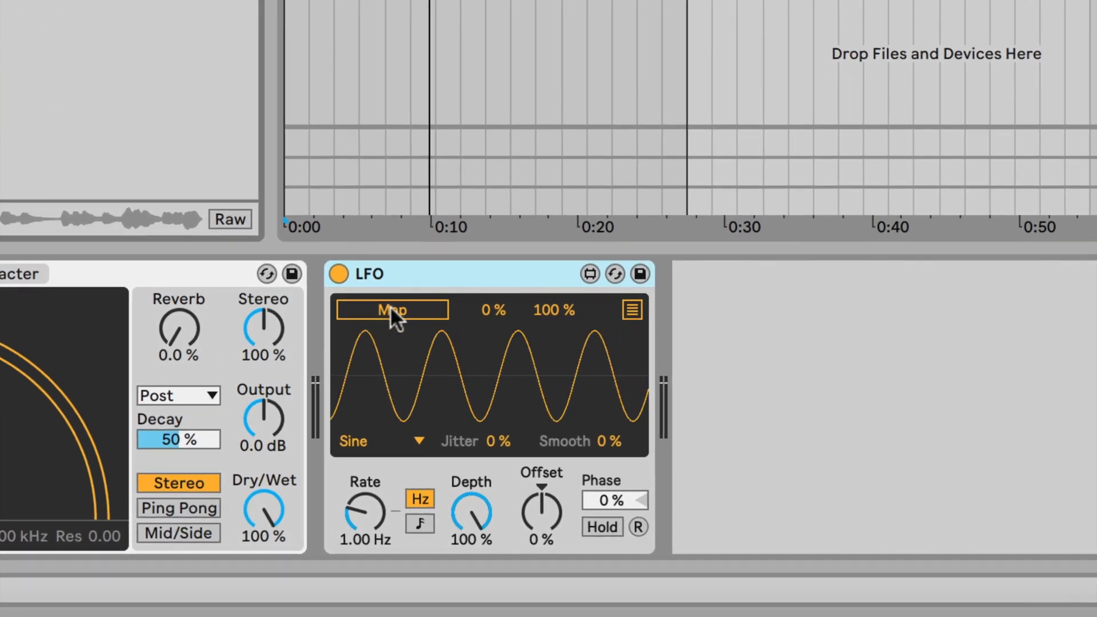
pyautogui.click(391, 308)
pyautogui.click(89, 337)
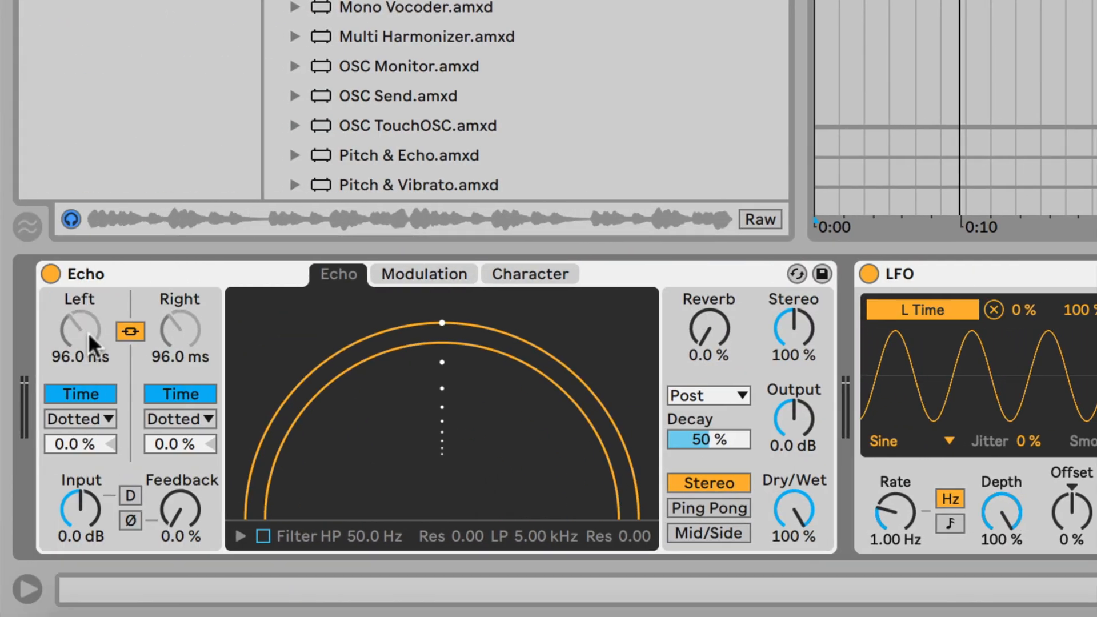
pyautogui.moveTo(89, 336)
pyautogui.mouseDown()
pyautogui.moveTo(81, 345)
pyautogui.moveTo(72, 326)
pyautogui.moveTo(88, 302)
pyautogui.moveTo(84, 320)
pyautogui.mouseUp()
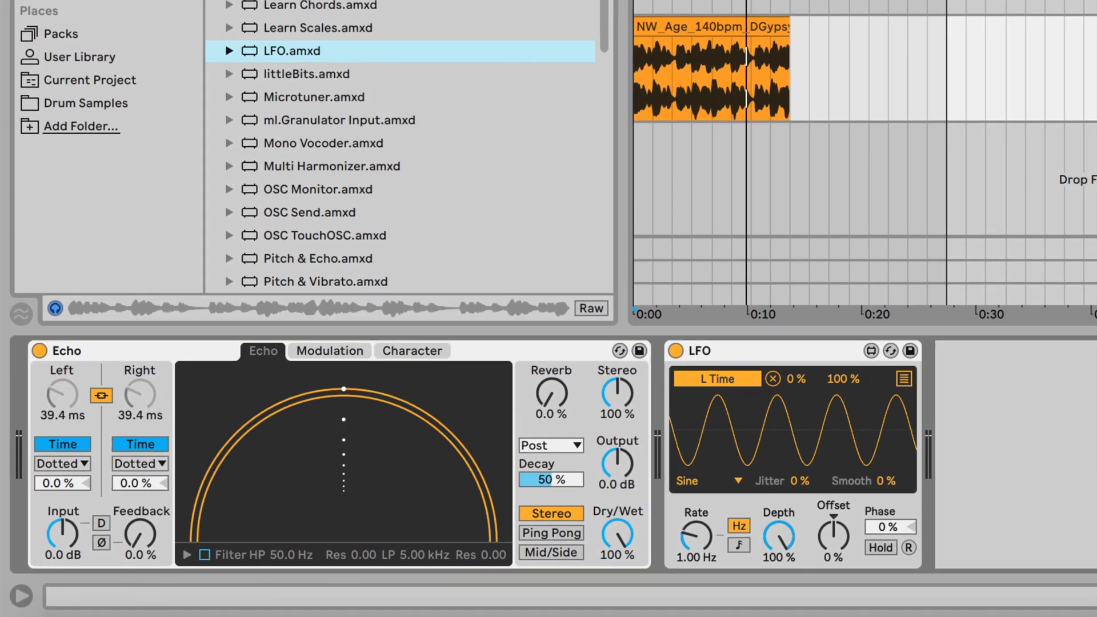
# Slow the LFO, cut its depth, offset it -47 %, then loop the melody clip and play.
pyautogui.moveTo(894, 526)
pyautogui.mouseDown()
pyautogui.moveTo(894, 548)
pyautogui.moveTo(887, 511)
pyautogui.mouseUp()
pyautogui.moveTo(743, 528); pyautogui.dragTo(743, 588)
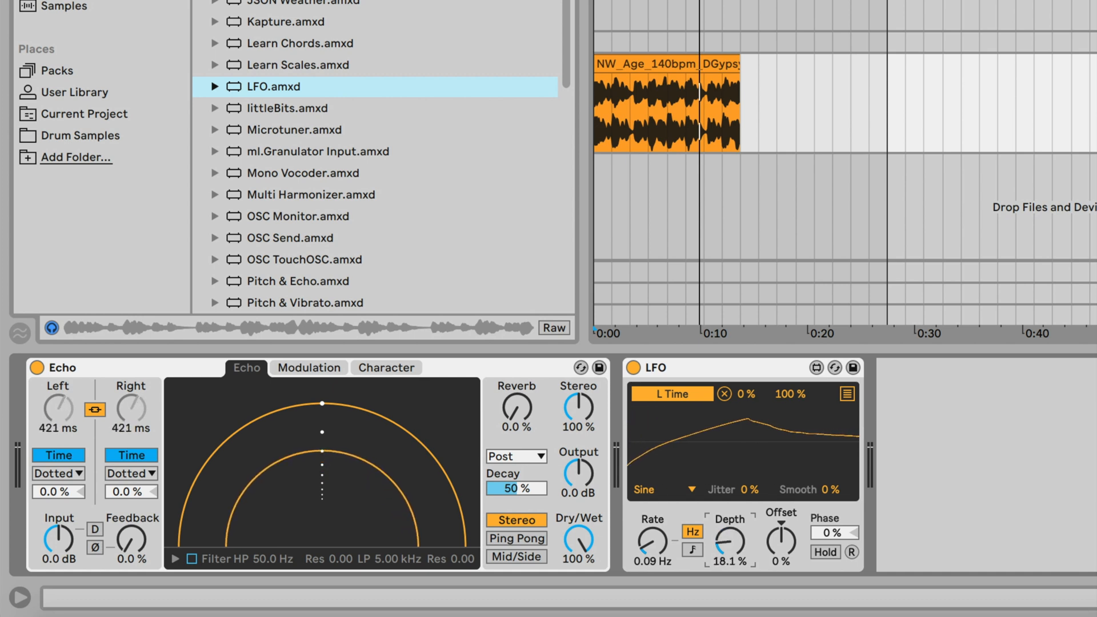
pyautogui.moveTo(779, 543); pyautogui.dragTo(779, 569)
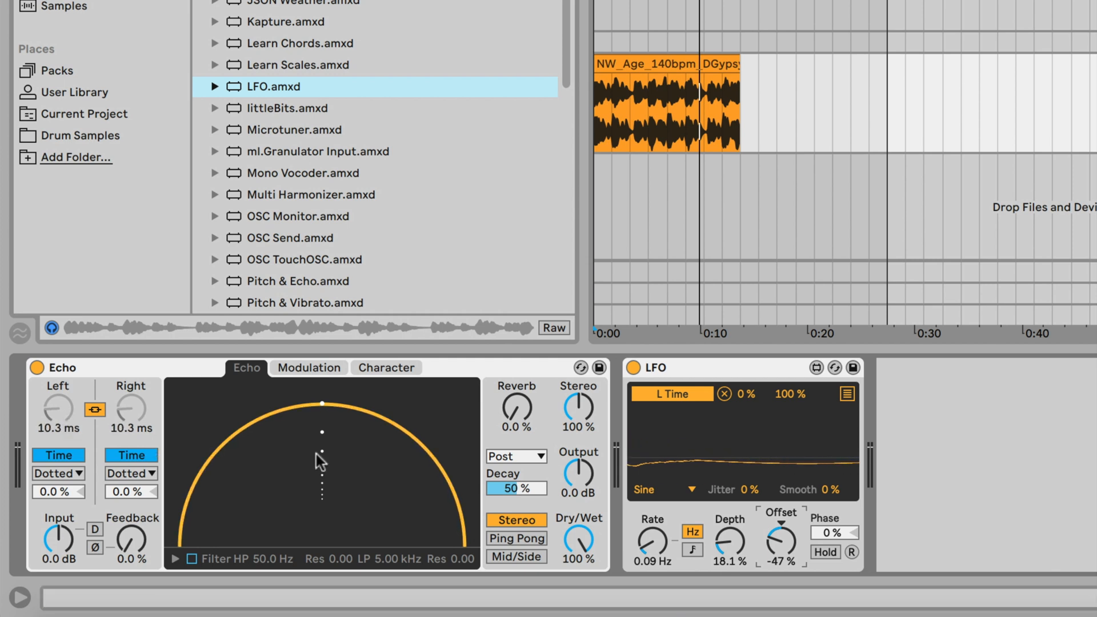
pyautogui.moveTo(889, 106)
pyautogui.mouseDown()
pyautogui.moveTo(722, 105)
pyautogui.moveTo(741, 106)
pyautogui.mouseUp()
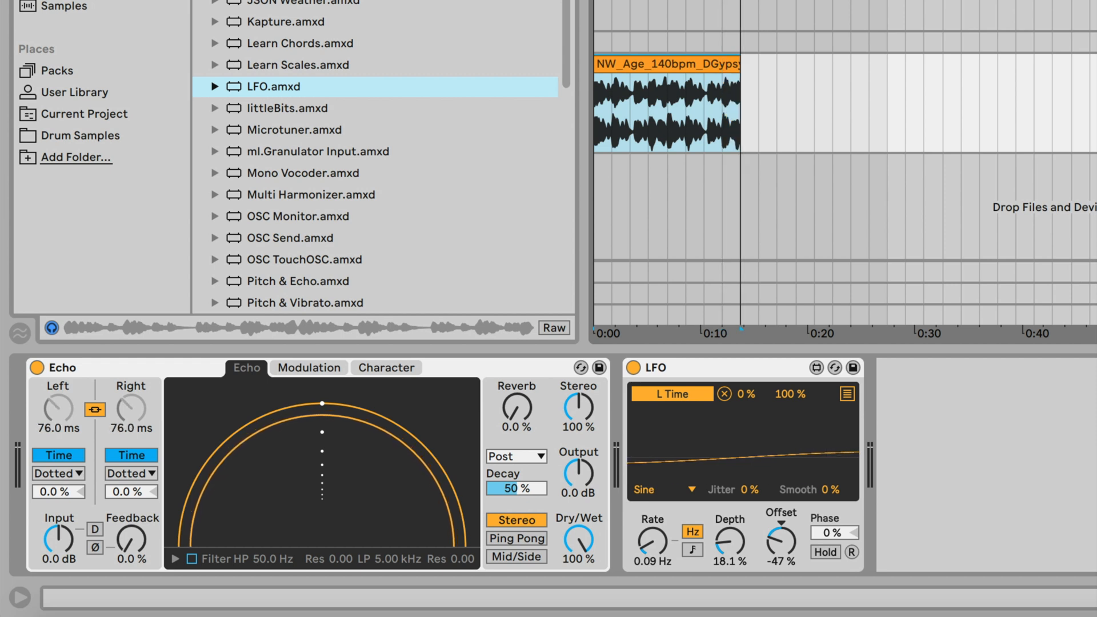
pyautogui.click(594, 105)
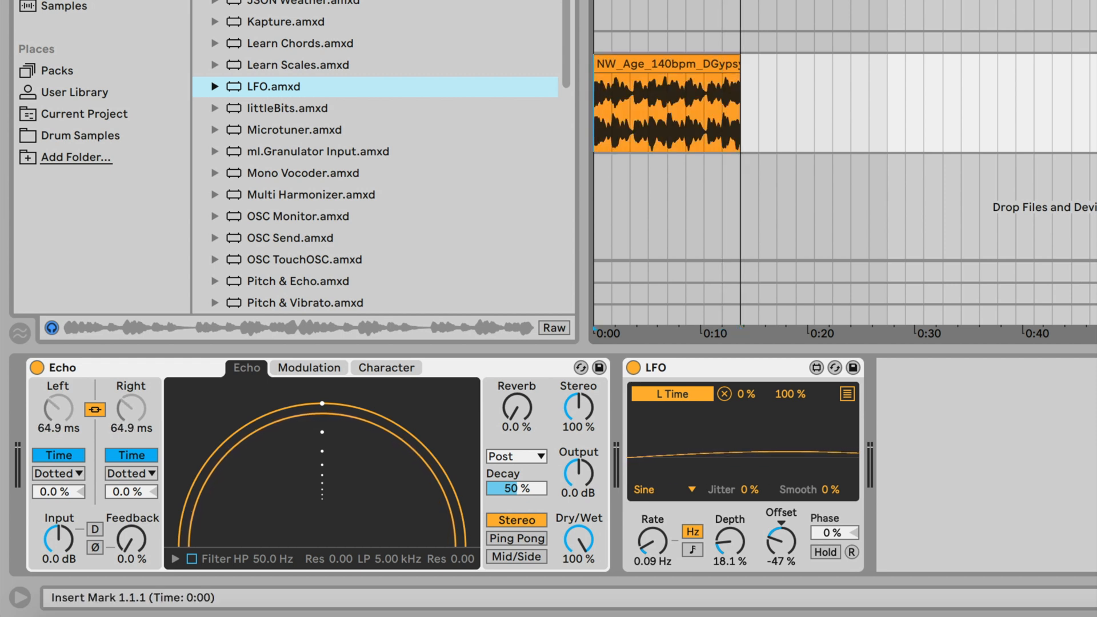
pyautogui.press('space')
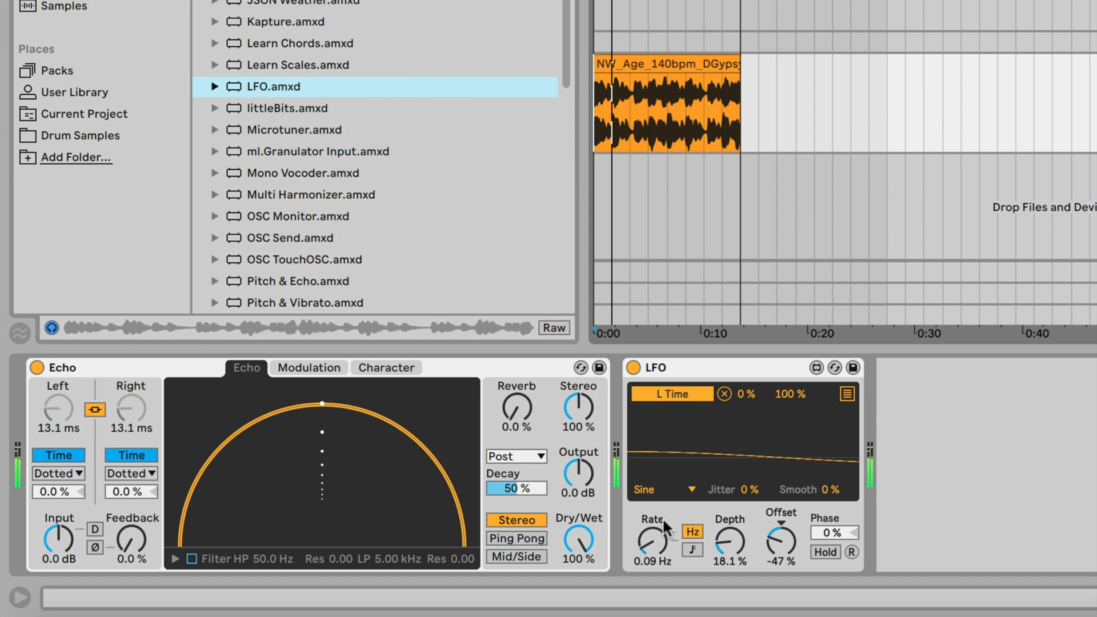
# Fine-tune the LFO rate to about 0.3 Hz and its depth to roughly 15 %.
pyautogui.click(654, 528)
pyautogui.moveTo(729, 541); pyautogui.dragTo(729, 526)
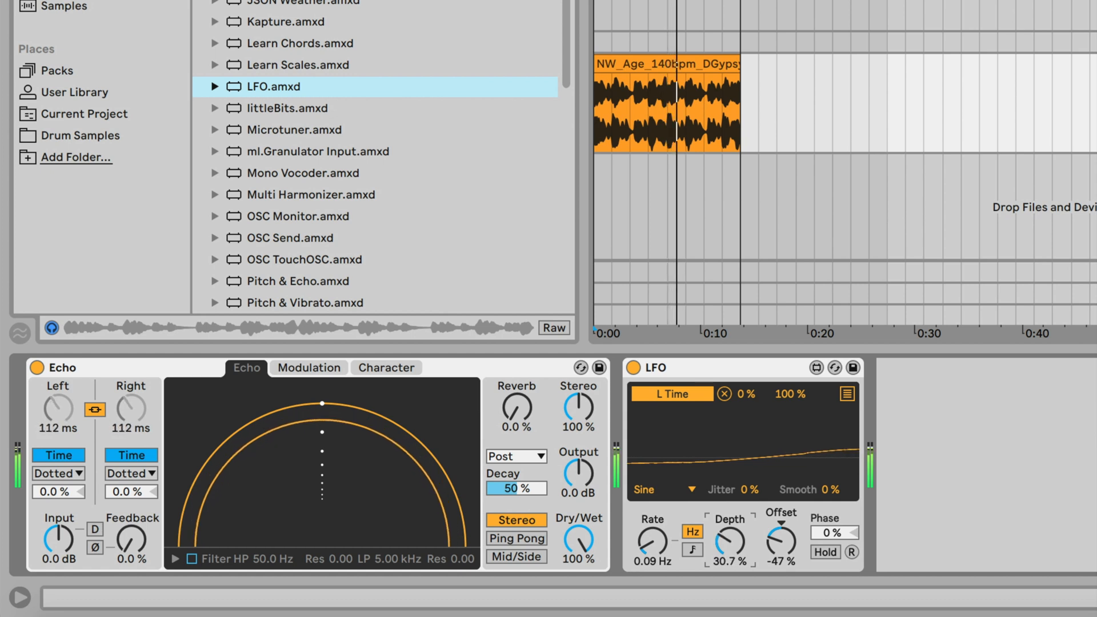
pyautogui.moveTo(652, 542); pyautogui.dragTo(652, 524)
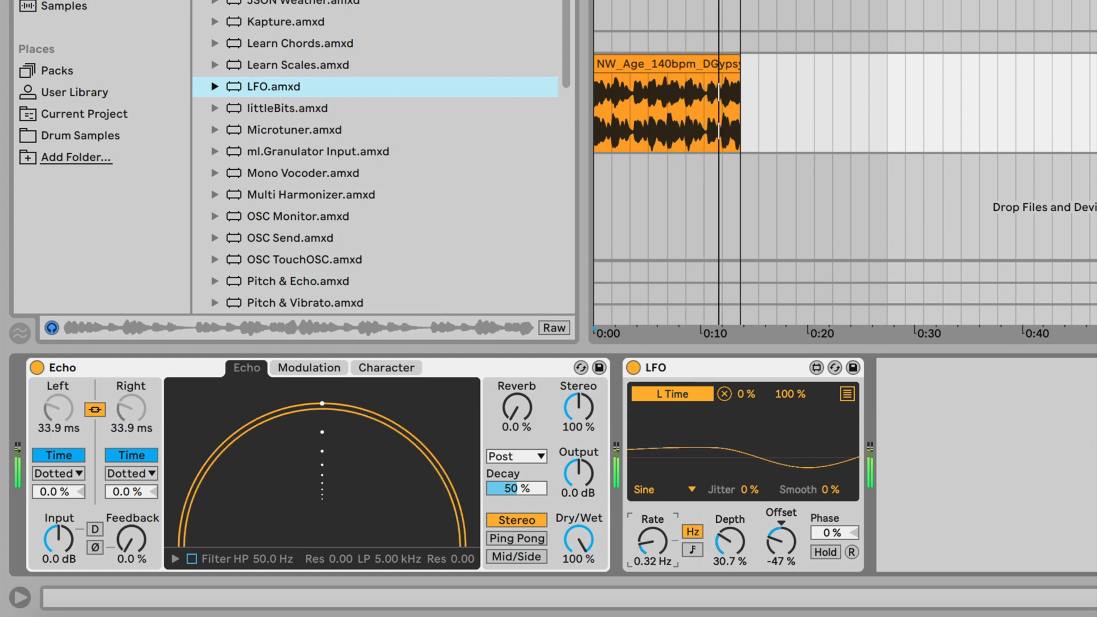
pyautogui.moveTo(714, 543); pyautogui.dragTo(714, 547)
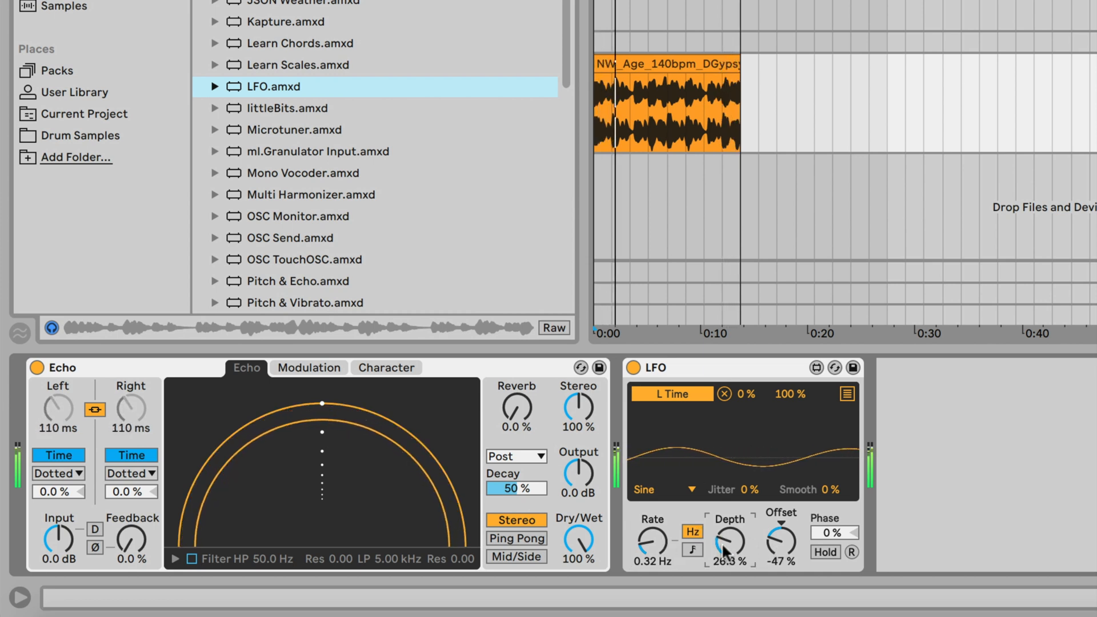
pyautogui.moveTo(731, 543); pyautogui.dragTo(733, 549)
# Raise the LFO rate to 0.52 Hz, play the loop, and try lowering Echo's dry/wet.
pyautogui.moveTo(651, 534); pyautogui.dragTo(651, 527)
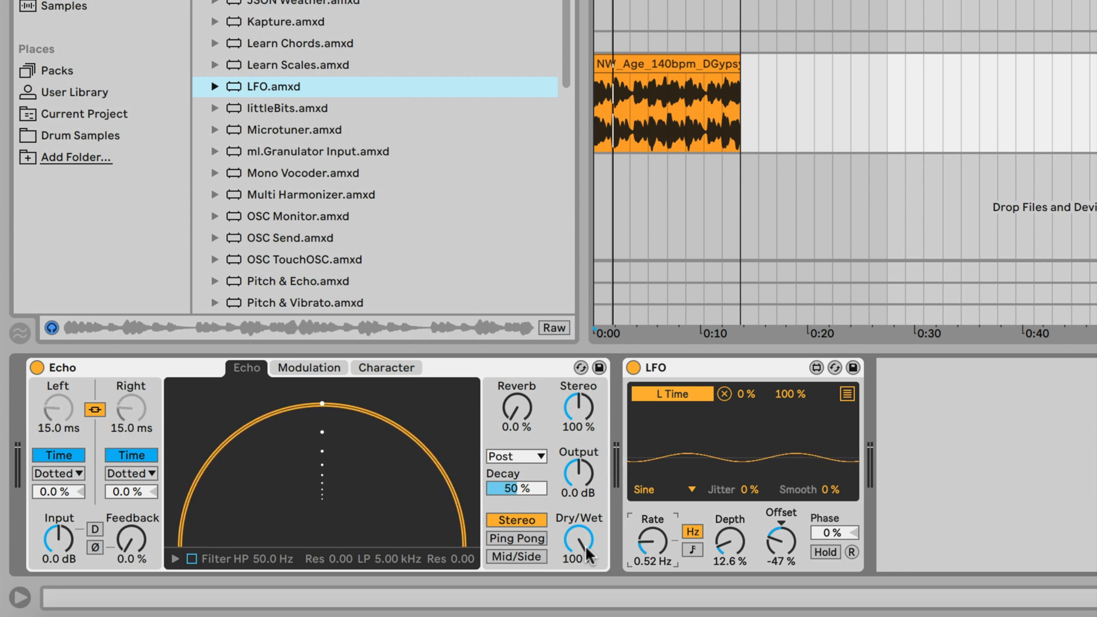
pyautogui.press('space')
pyautogui.moveTo(585, 543); pyautogui.dragTo(585, 570)
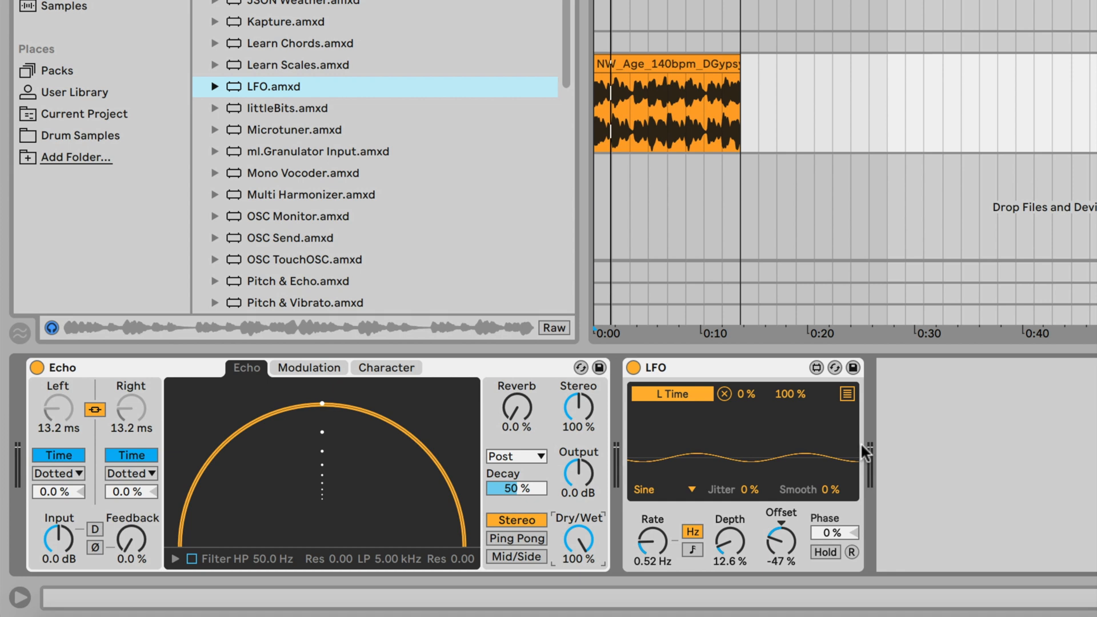
# Delete the LFO so Echo's delay stays at 25.2 ms, and lower Echo's output to -11 dB.
pyautogui.click(752, 372)
pyautogui.press('Delete')
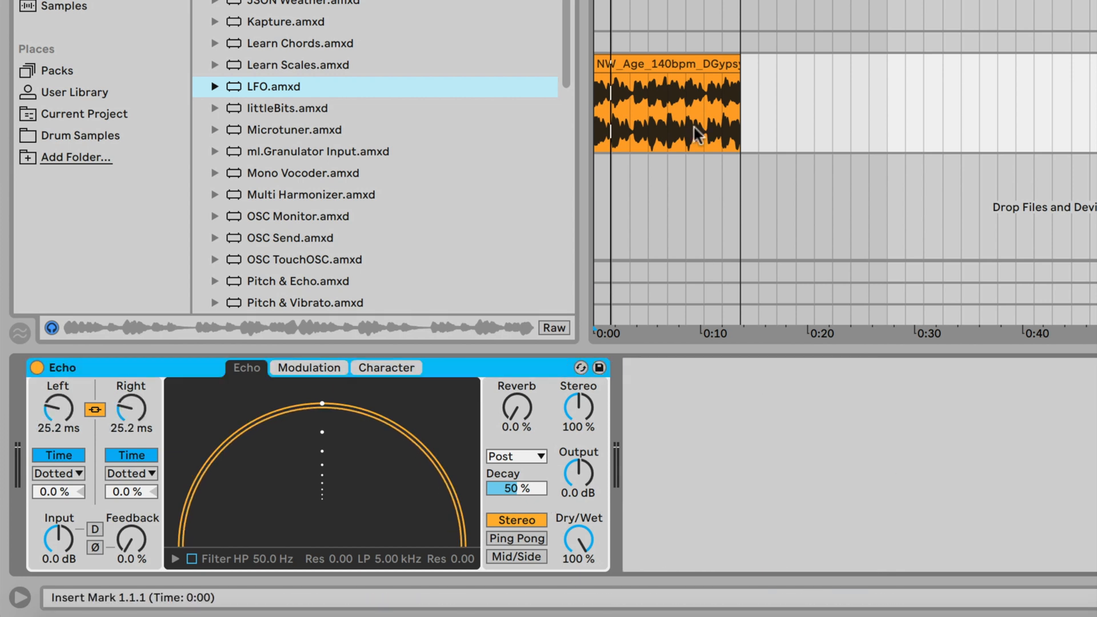
pyautogui.click(674, 3)
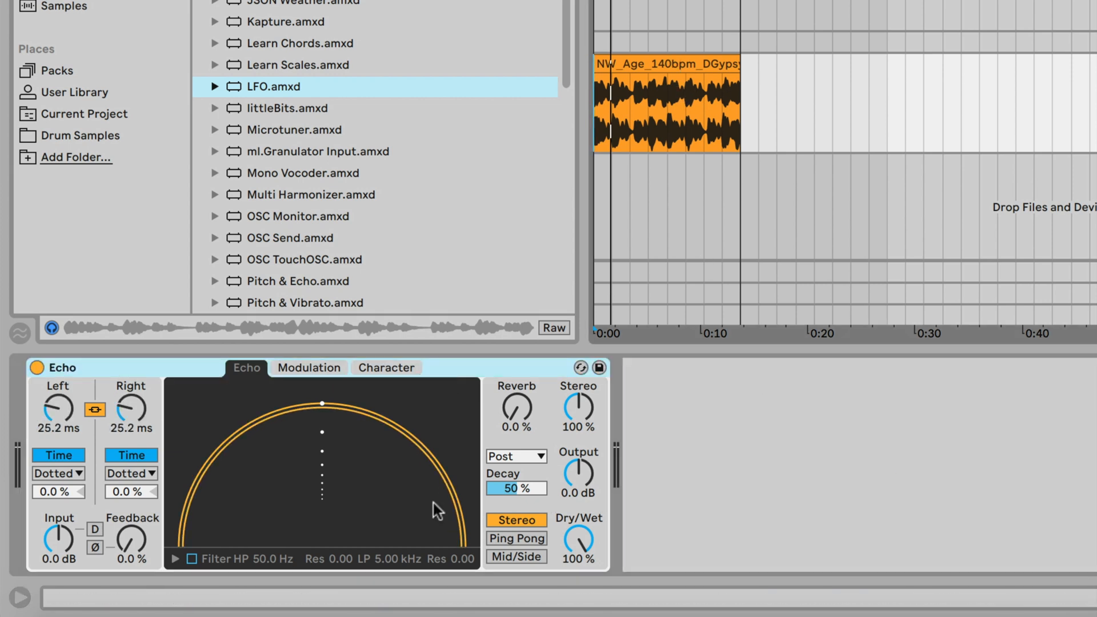
pyautogui.moveTo(578, 472); pyautogui.dragTo(578, 503)
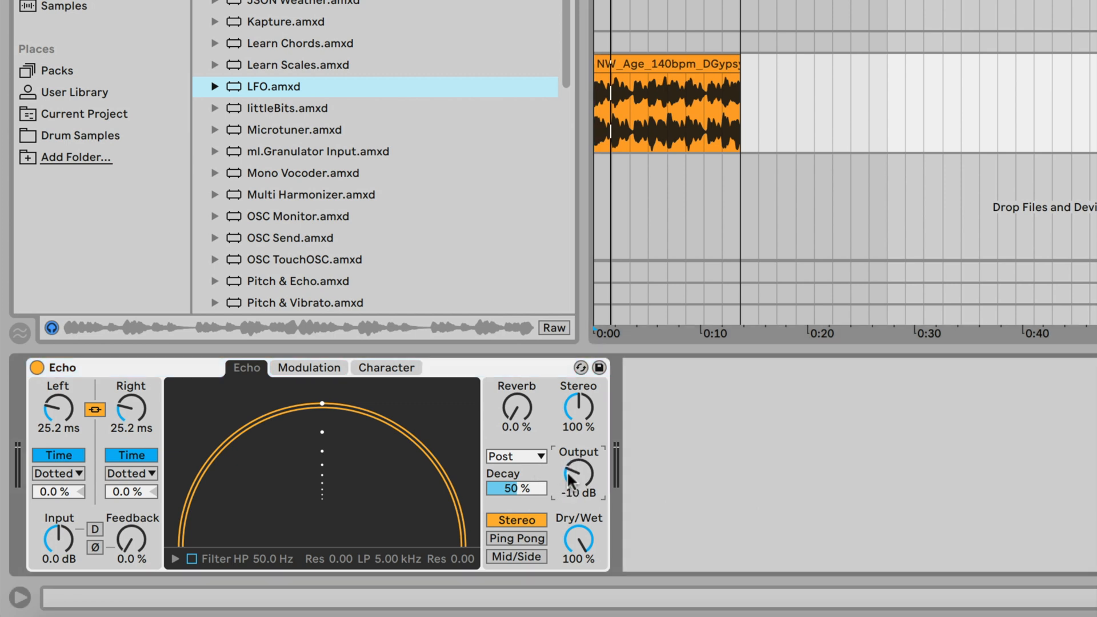
pyautogui.moveTo(567, 473); pyautogui.dragTo(573, 481)
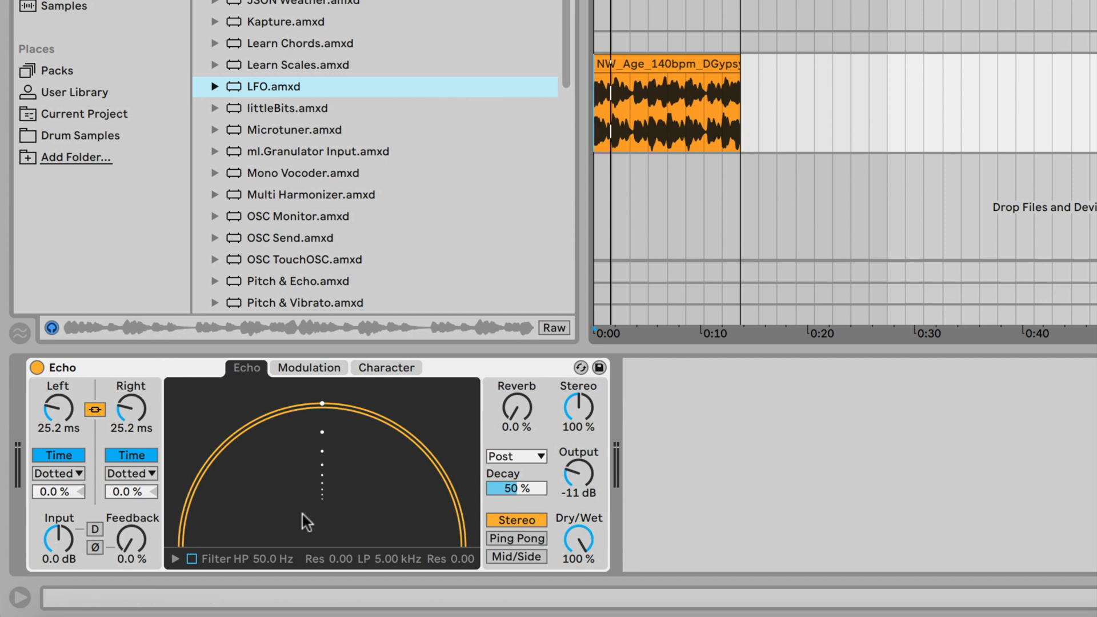
# Enter 115 % Echo feedback, ease it back to 105 %, and stretch the linked delay to 2.50 s.
pyautogui.click(128, 557)
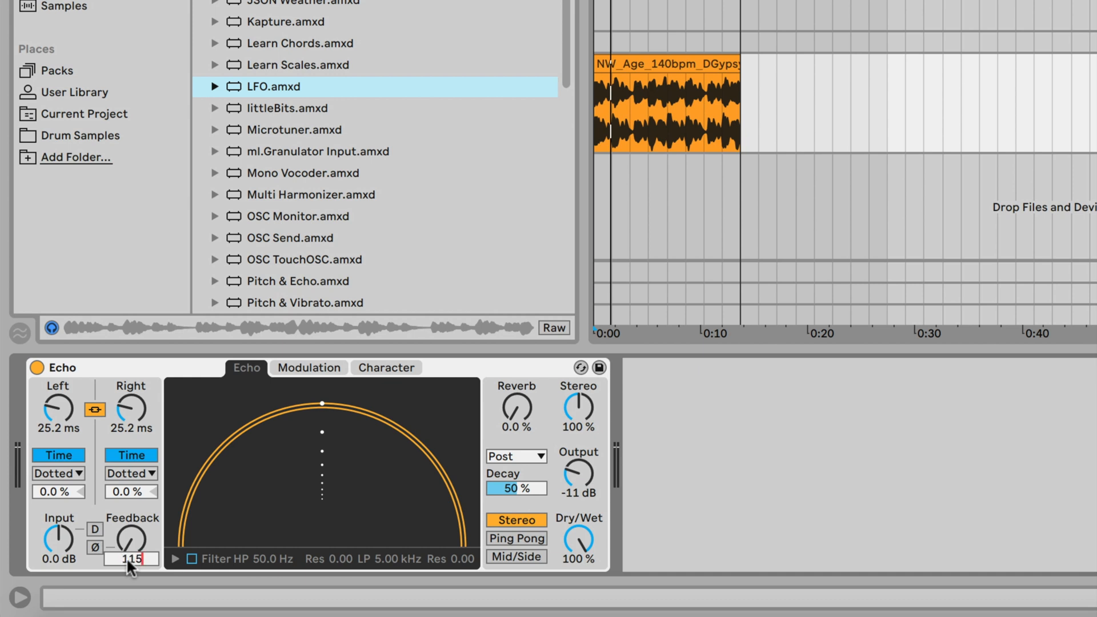
pyautogui.press('Return')
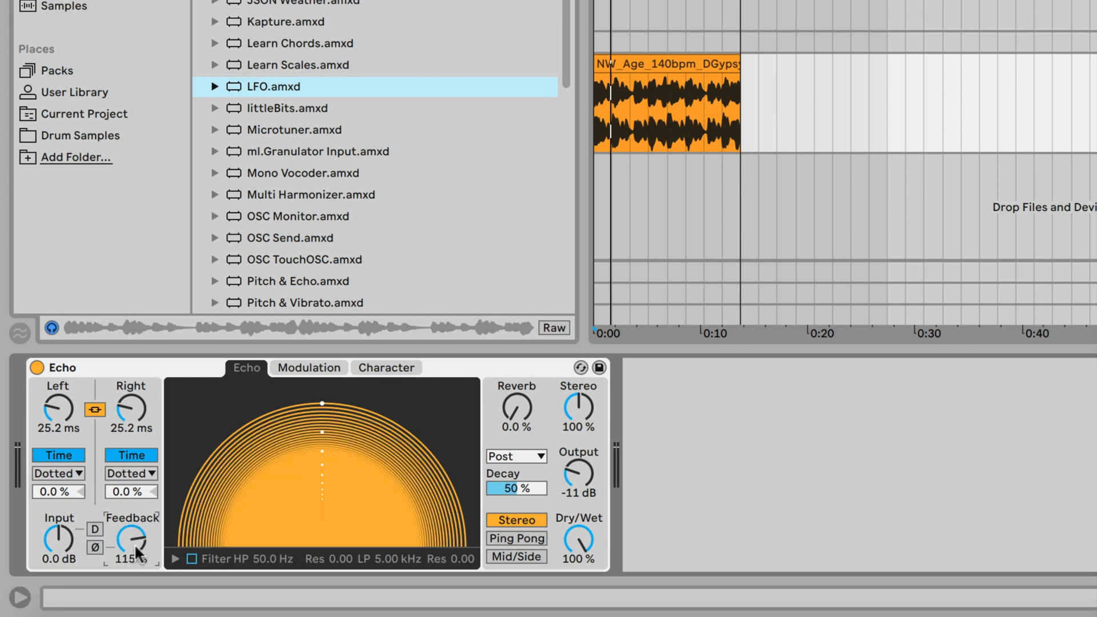
pyautogui.moveTo(130, 556)
pyautogui.mouseDown()
pyautogui.moveTo(129, 566)
pyautogui.moveTo(135, 542)
pyautogui.mouseUp()
pyautogui.moveTo(53, 411)
pyautogui.mouseDown()
pyautogui.moveTo(54, 394)
pyautogui.moveTo(54, 412)
pyautogui.mouseUp()
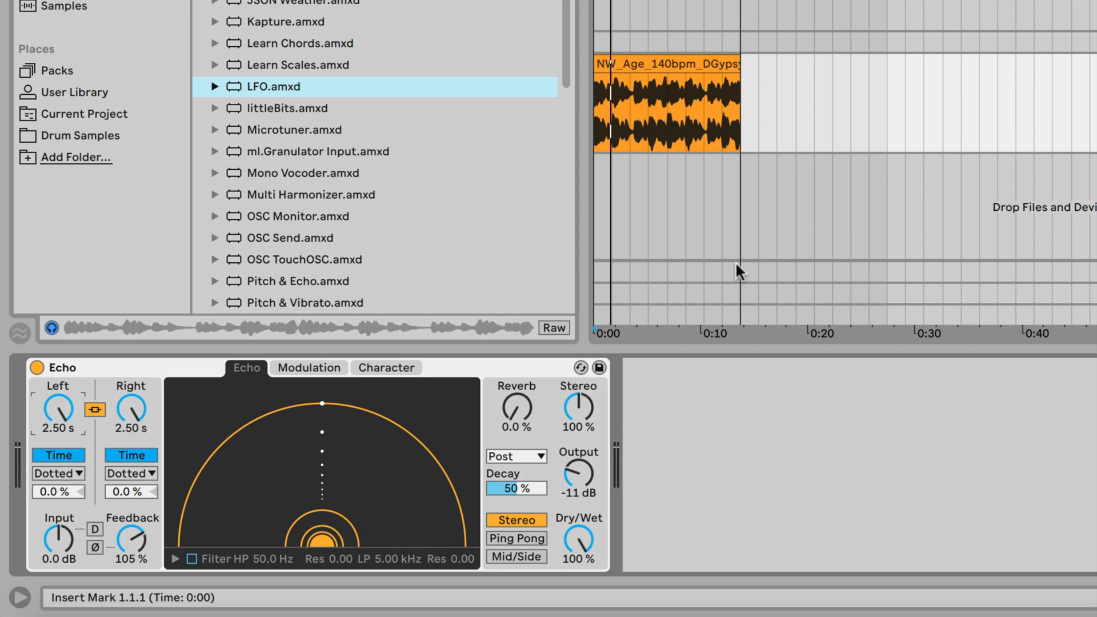
# Sweep Echo's delay time down to 1.12 s and back to 2.50 s, and feedback down then up to 108 %.
pyautogui.moveTo(58, 407); pyautogui.dragTo(58, 436)
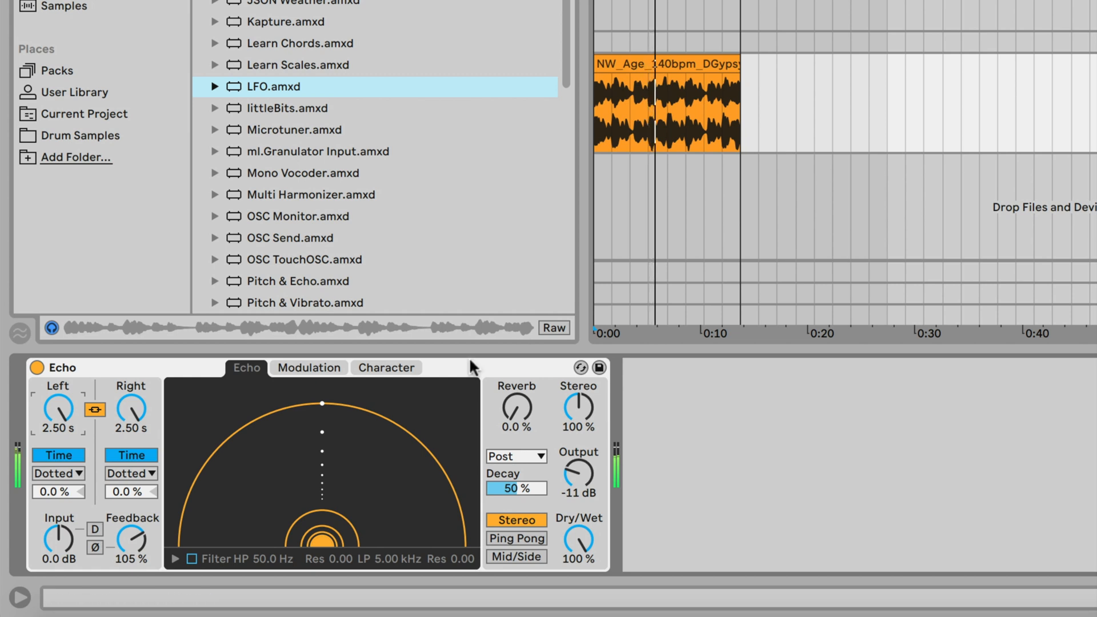
pyautogui.moveTo(136, 537)
pyautogui.mouseDown()
pyautogui.moveTo(135, 577)
pyautogui.moveTo(136, 529)
pyautogui.mouseUp()
pyautogui.moveTo(60, 411)
pyautogui.mouseDown()
pyautogui.moveTo(59, 430)
pyautogui.moveTo(59, 410)
pyautogui.mouseUp()
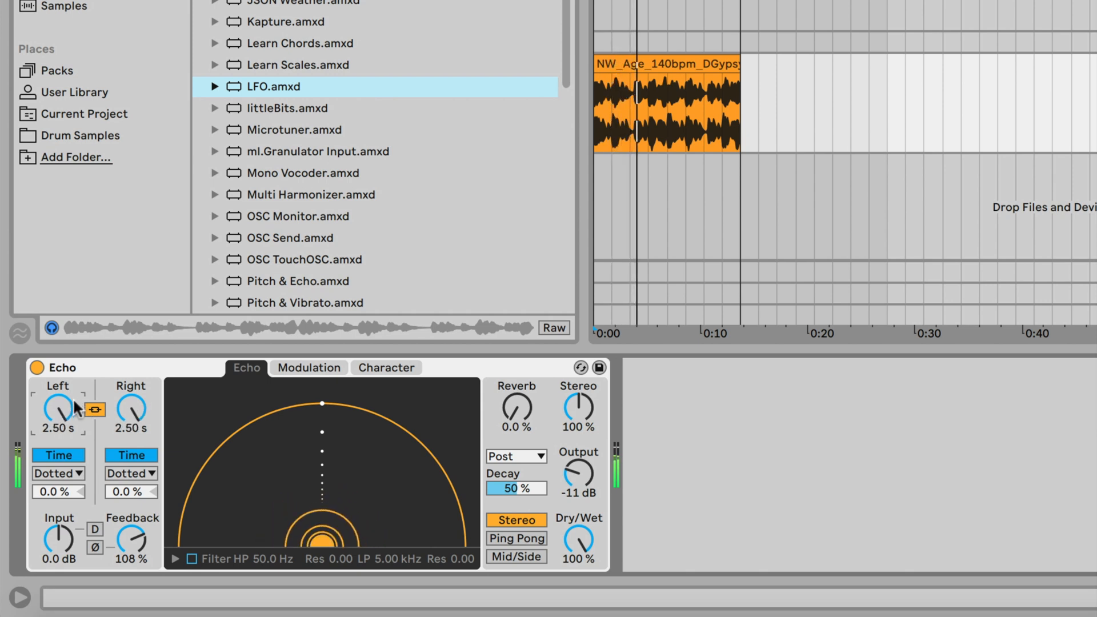
pyautogui.moveTo(67, 410)
pyautogui.mouseDown()
pyautogui.moveTo(67, 426)
pyautogui.moveTo(67, 410)
pyautogui.mouseUp()
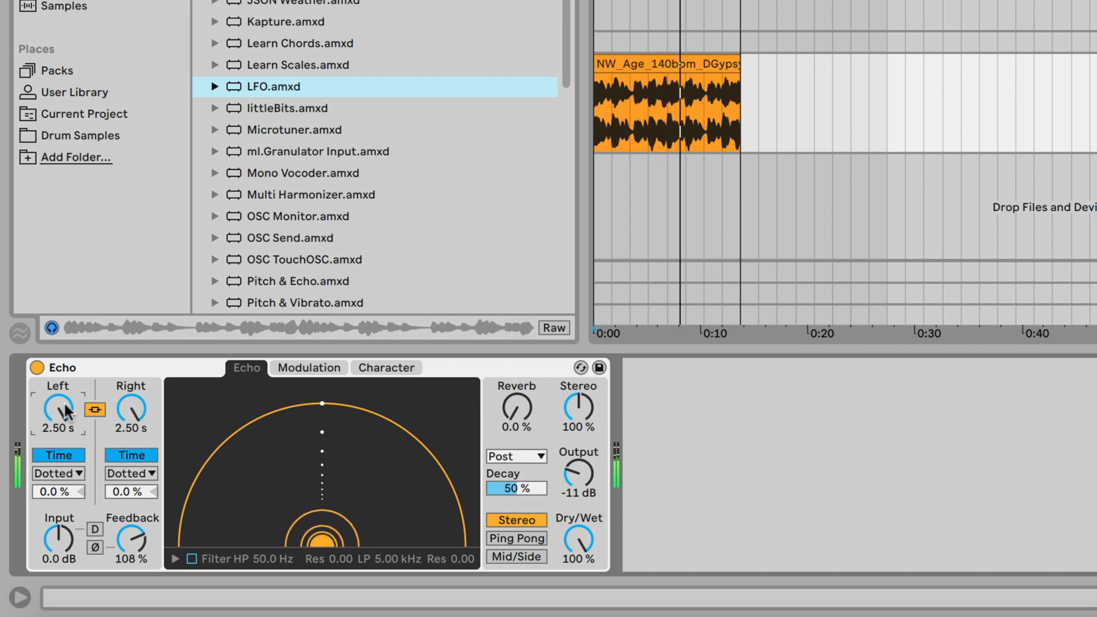